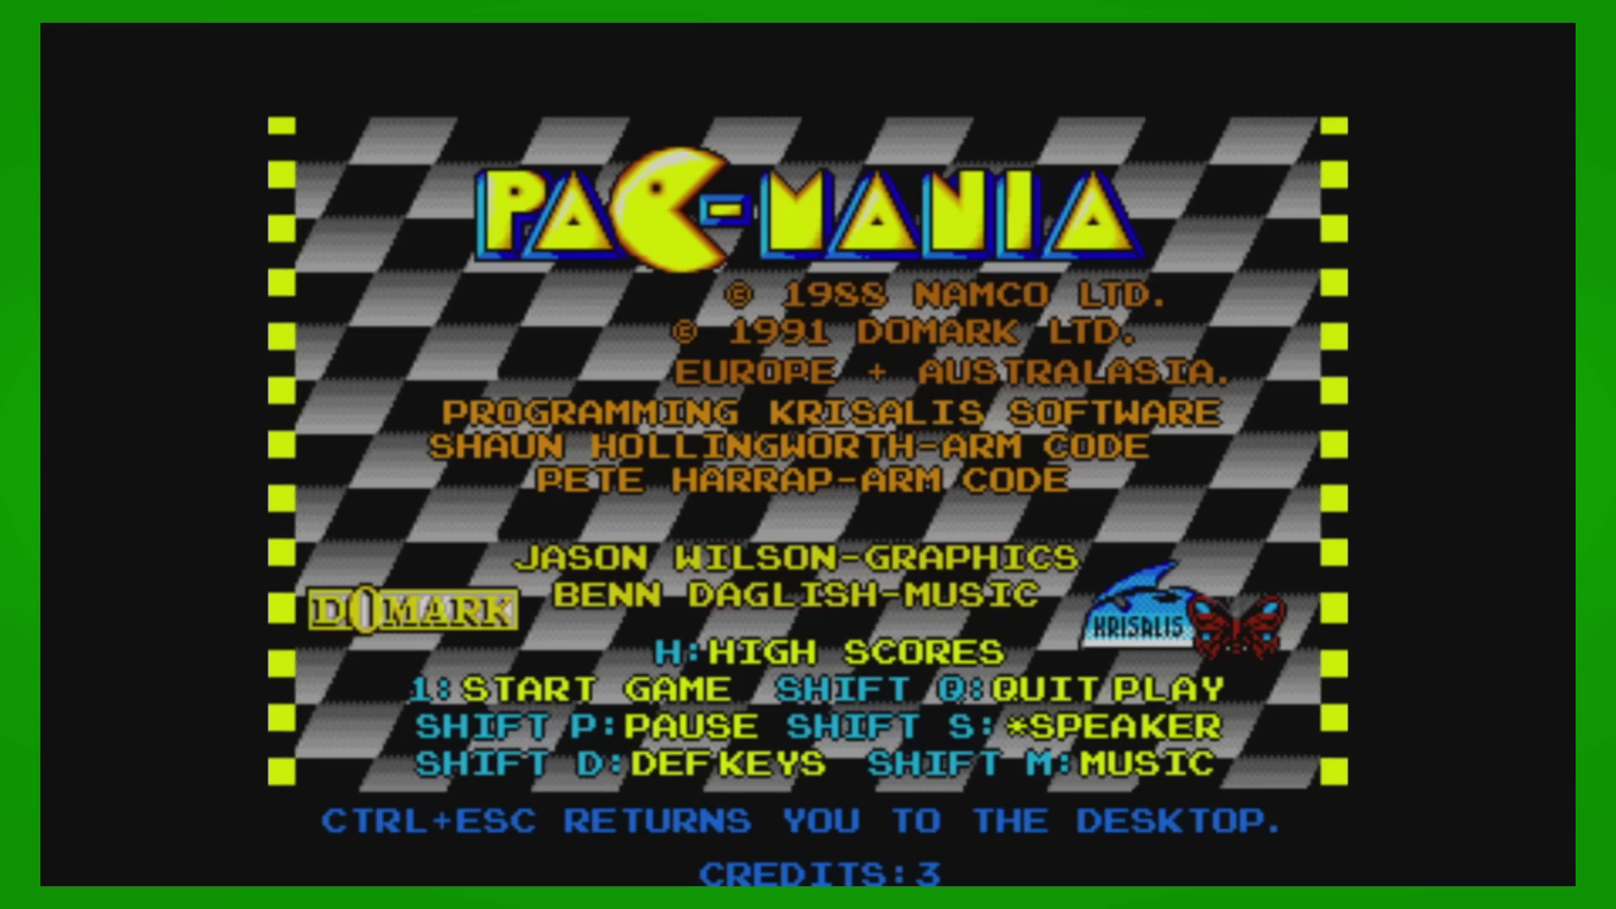
# Start a game from the title screen with key 1 to reach the world-selection screen.
pyautogui.press('1')
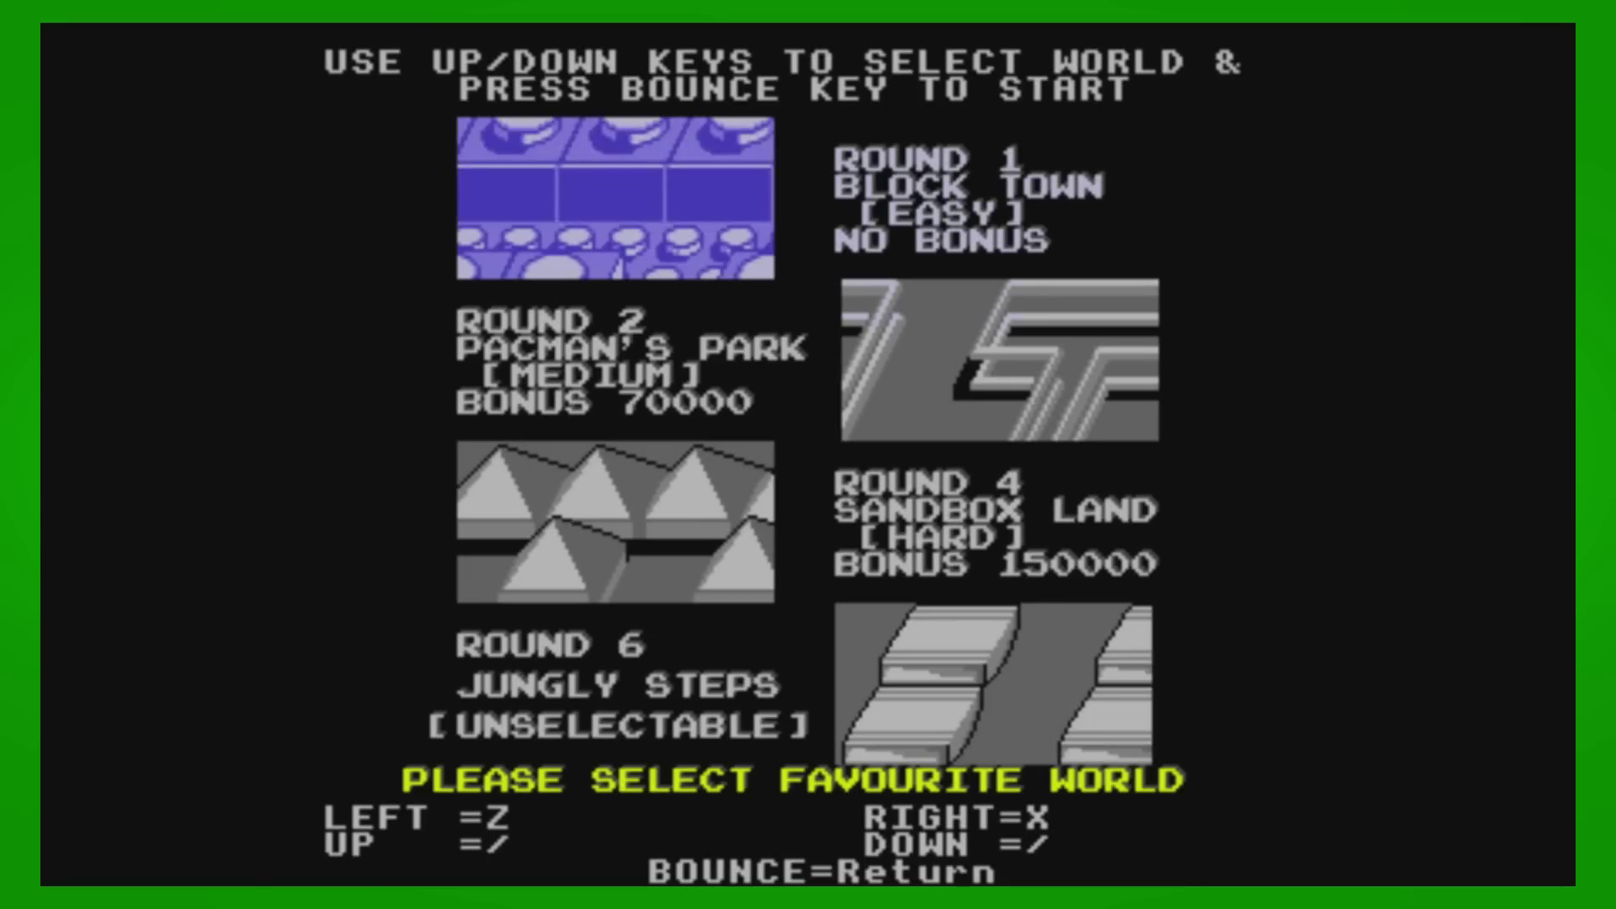
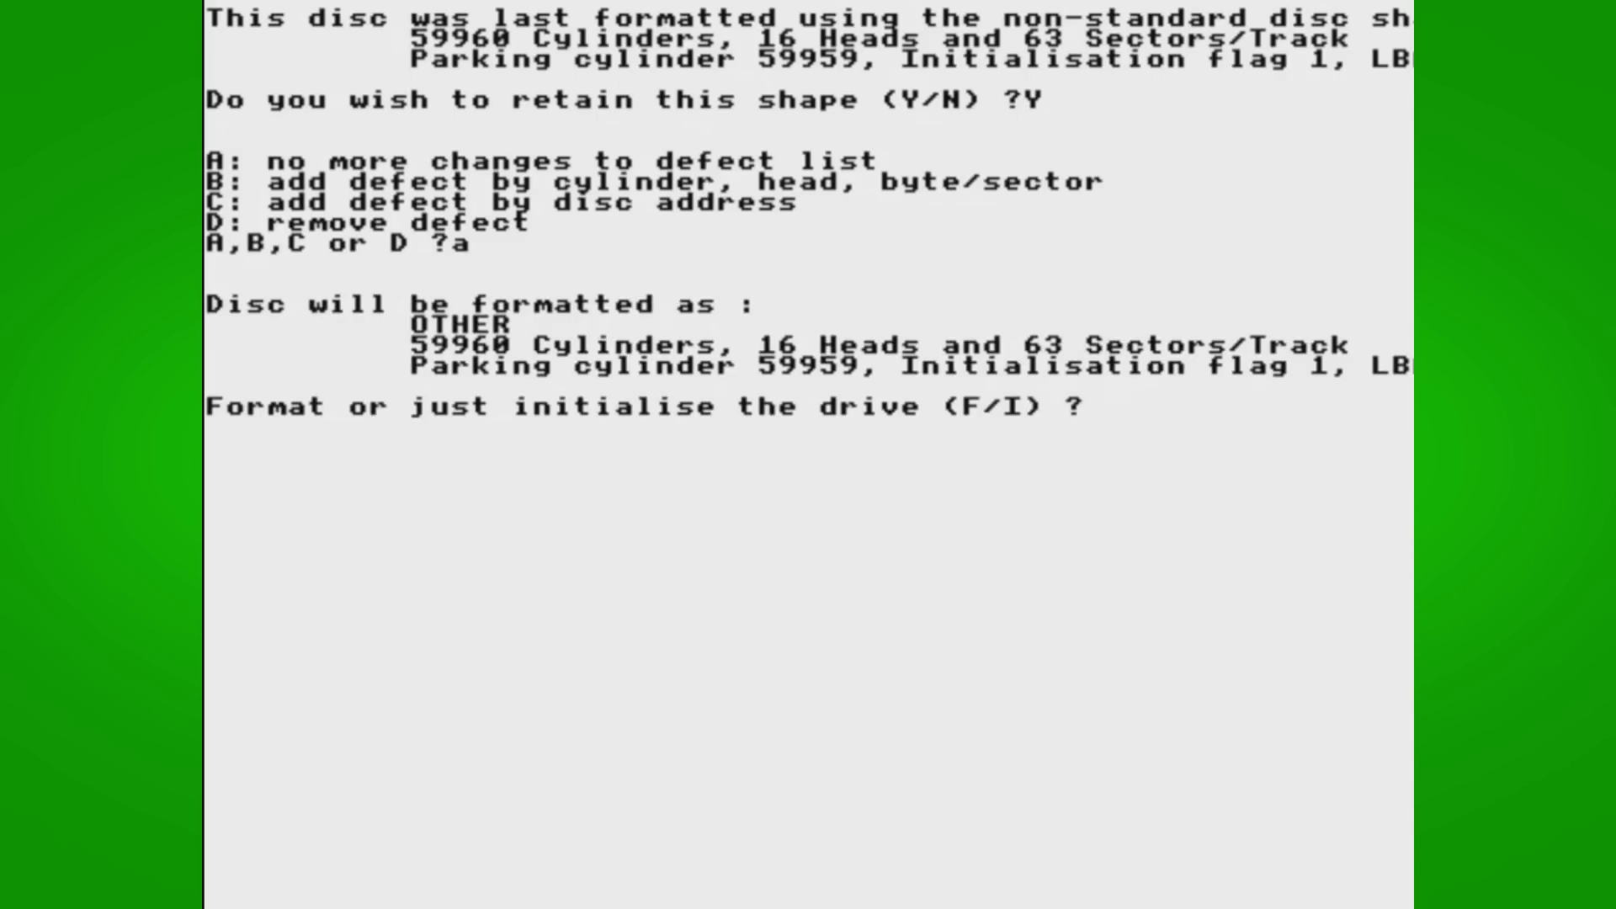
# Choose a full format in HForm and name the hard disc IDEDisc4.
pyautogui.press('Return')
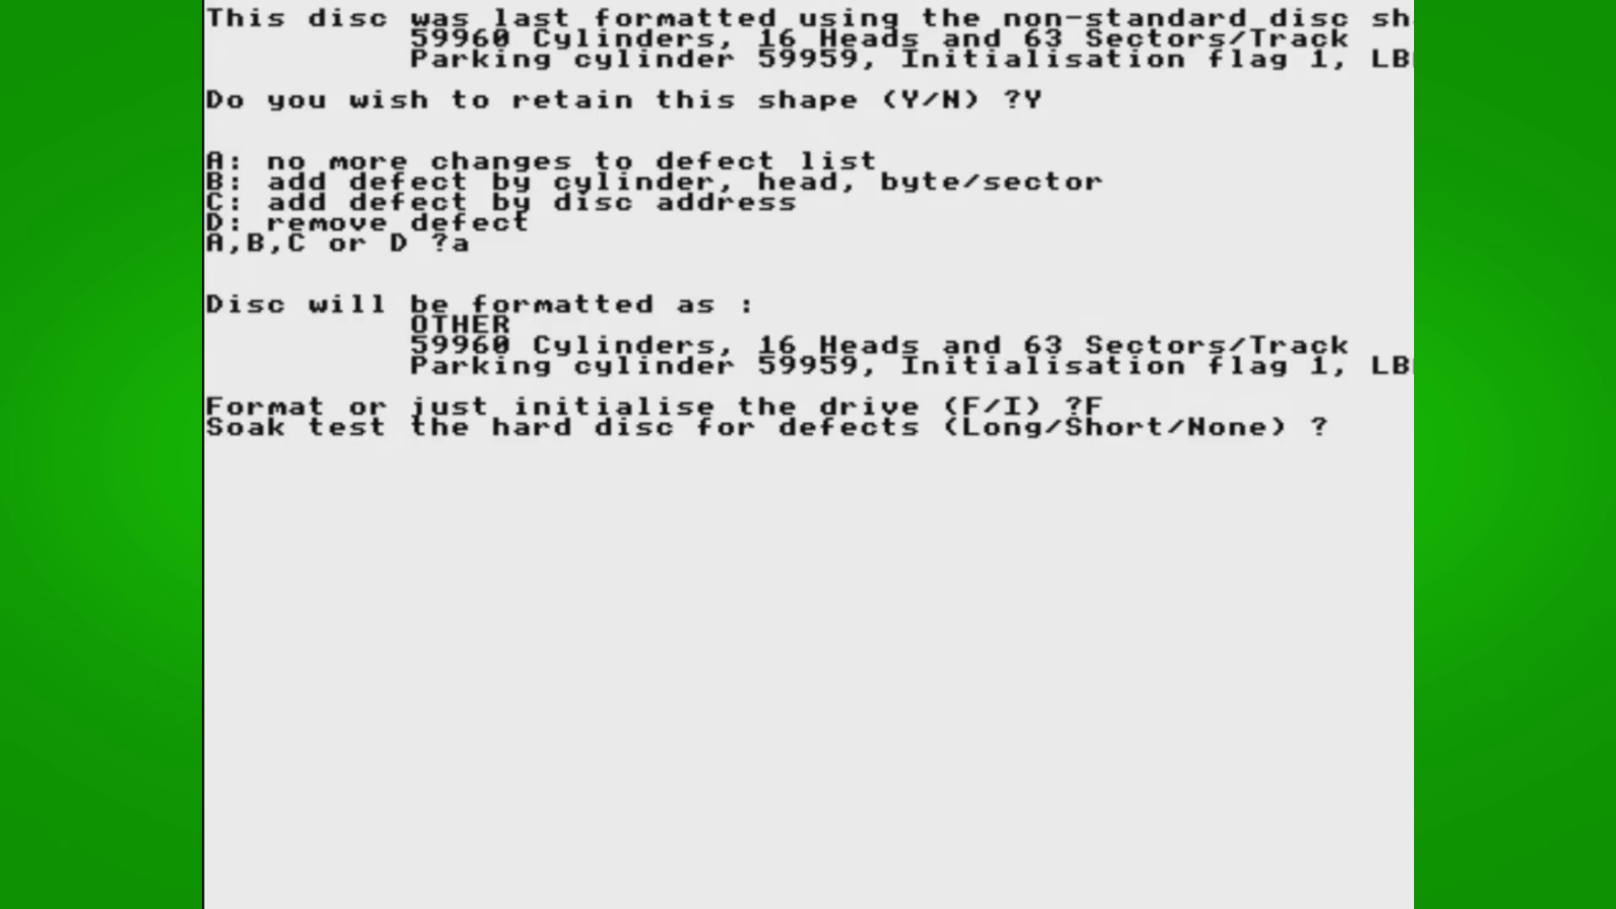
pyautogui.write('EDisc')
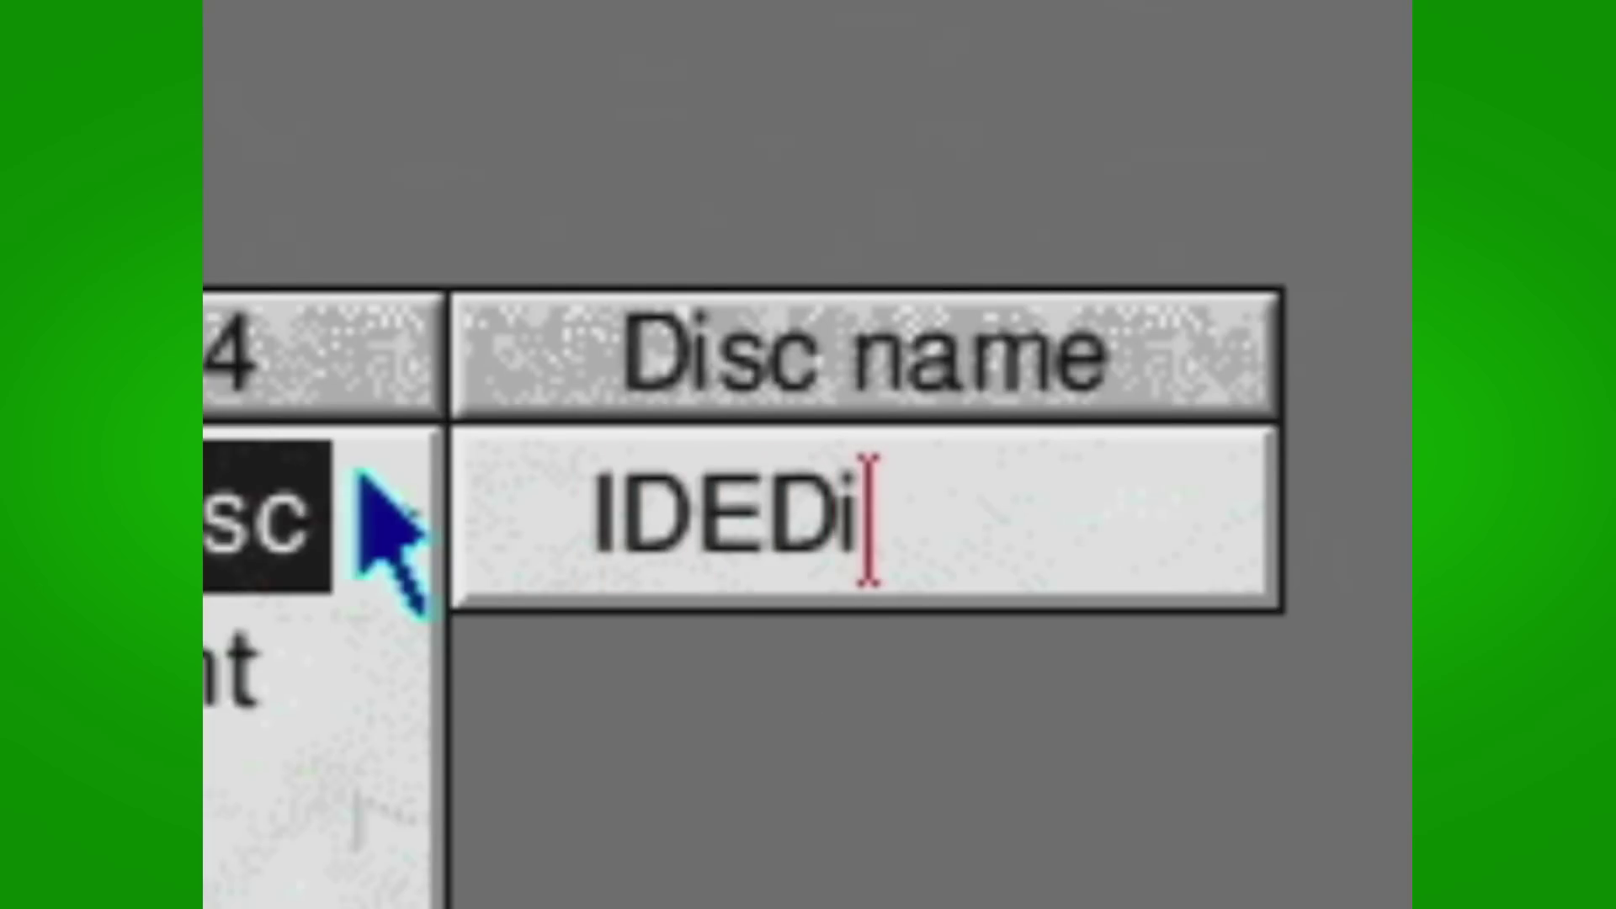
pyautogui.write('4')
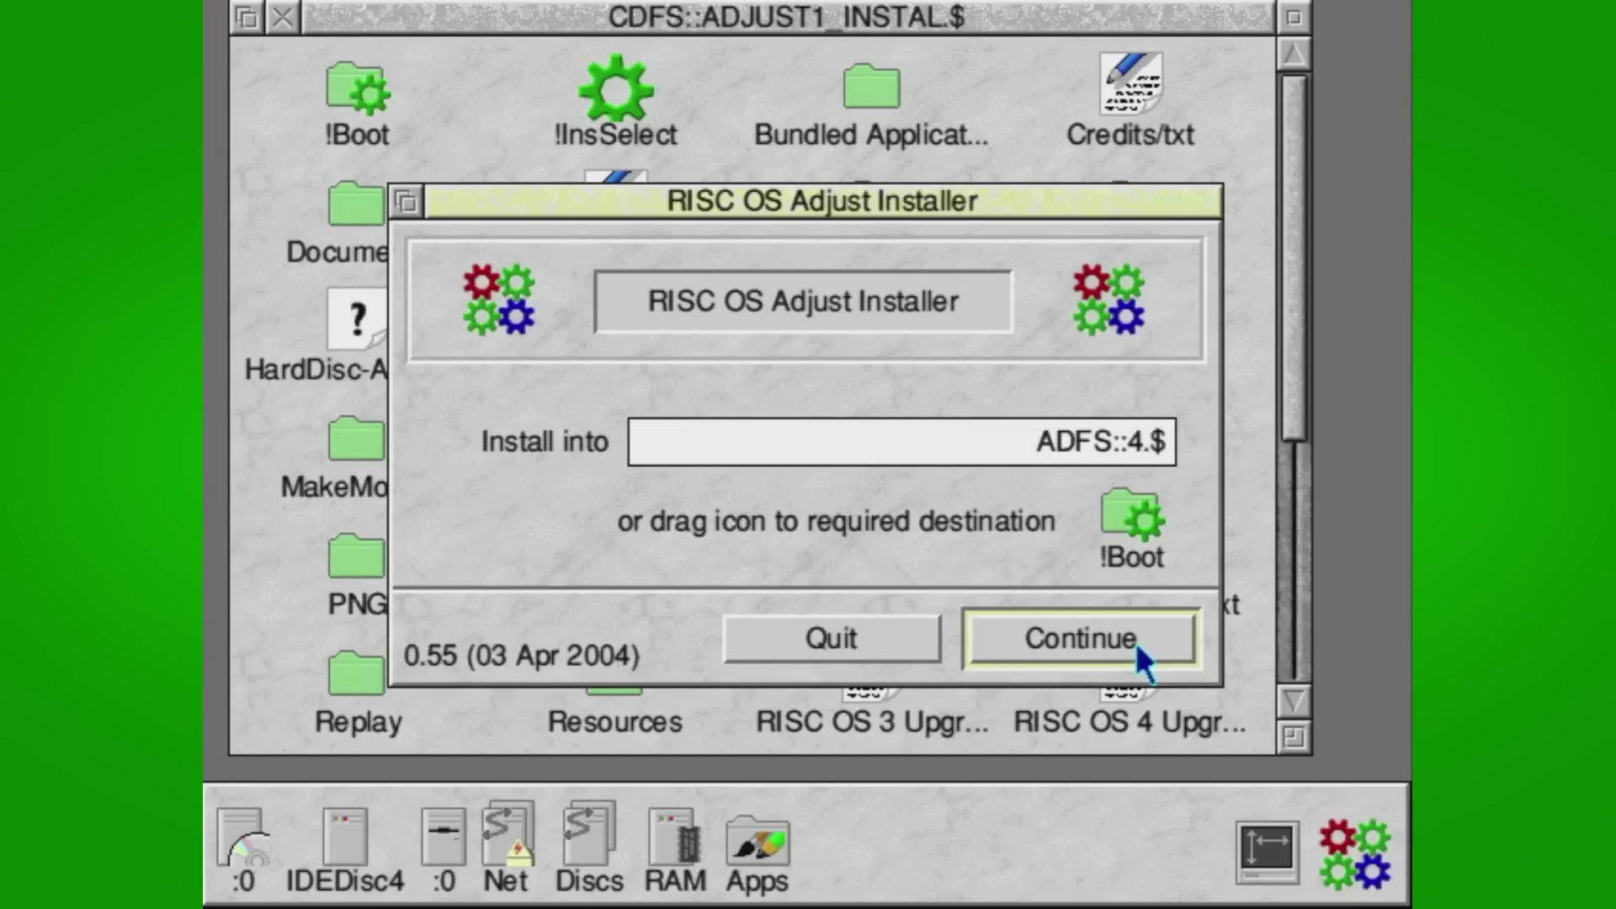
# Continue and start the RISC OS Adjust installer copying the new !Boot onto IDEDisc4.
pyautogui.click(1137, 649)
pyautogui.click(1137, 648)
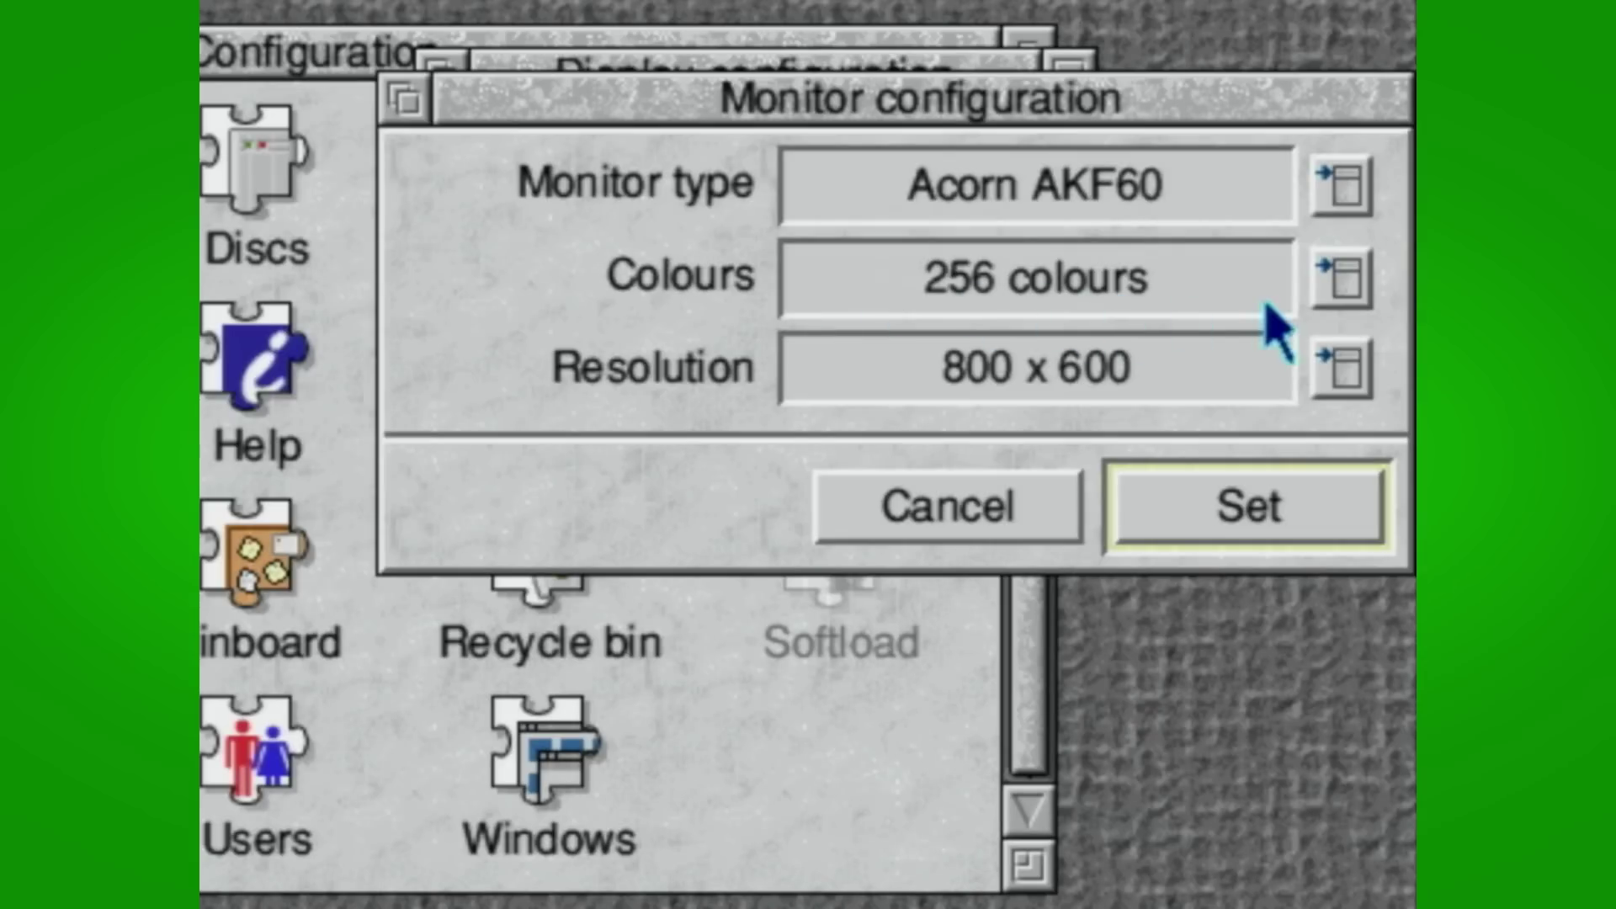
# Pick 32 thousand colours and 1024 x 768 resolution in Screen configuration.
pyautogui.click(1341, 278)
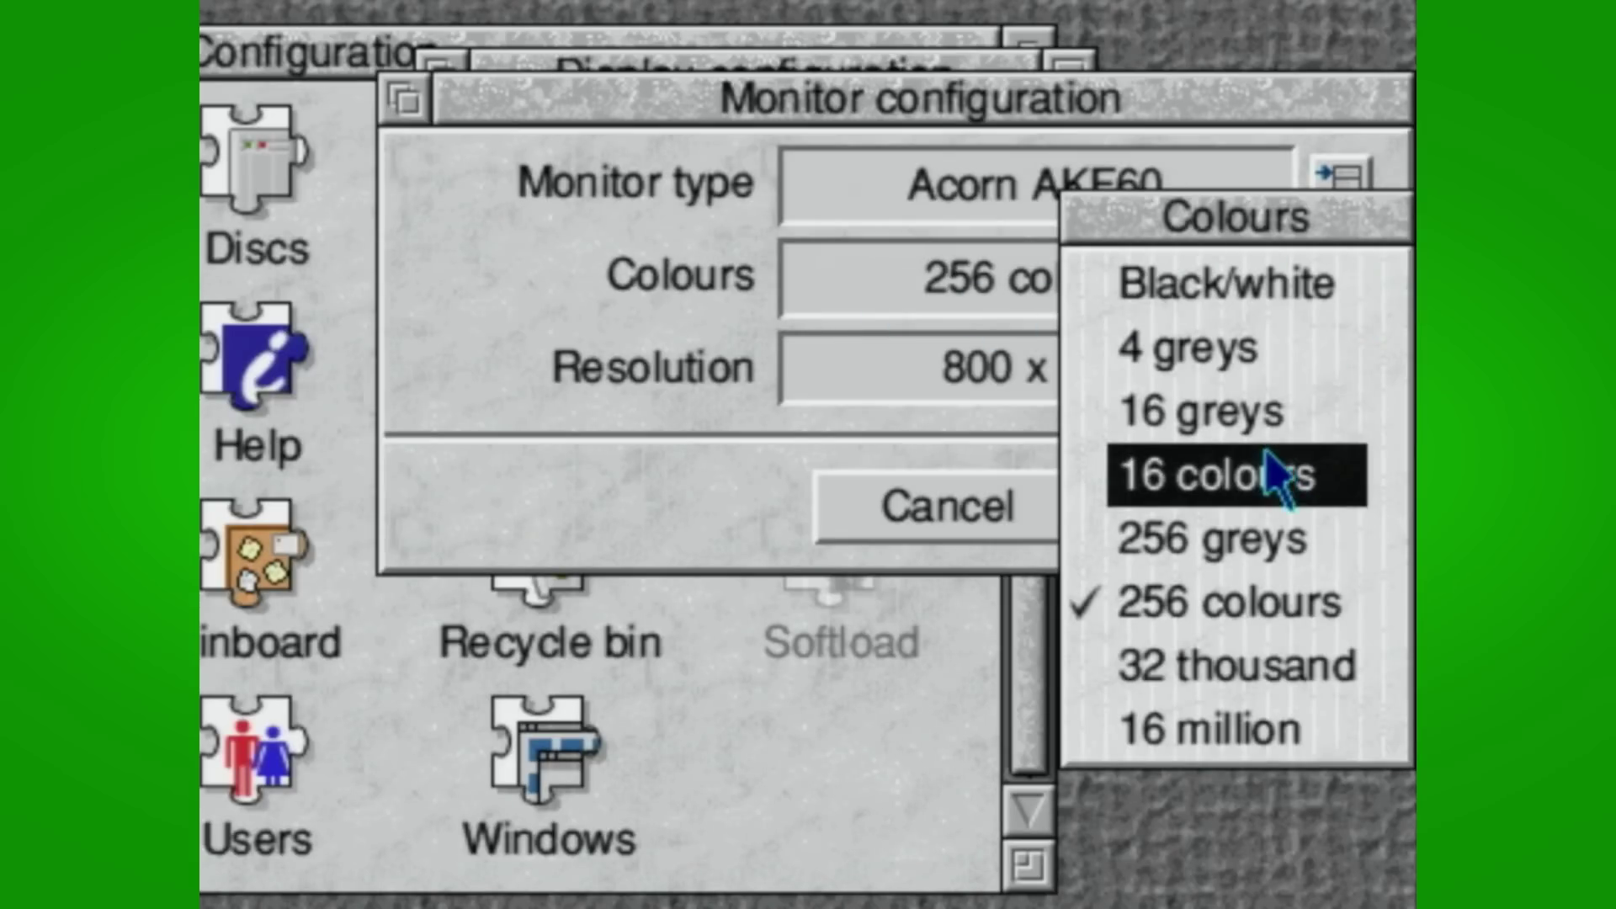
pyautogui.click(1334, 665)
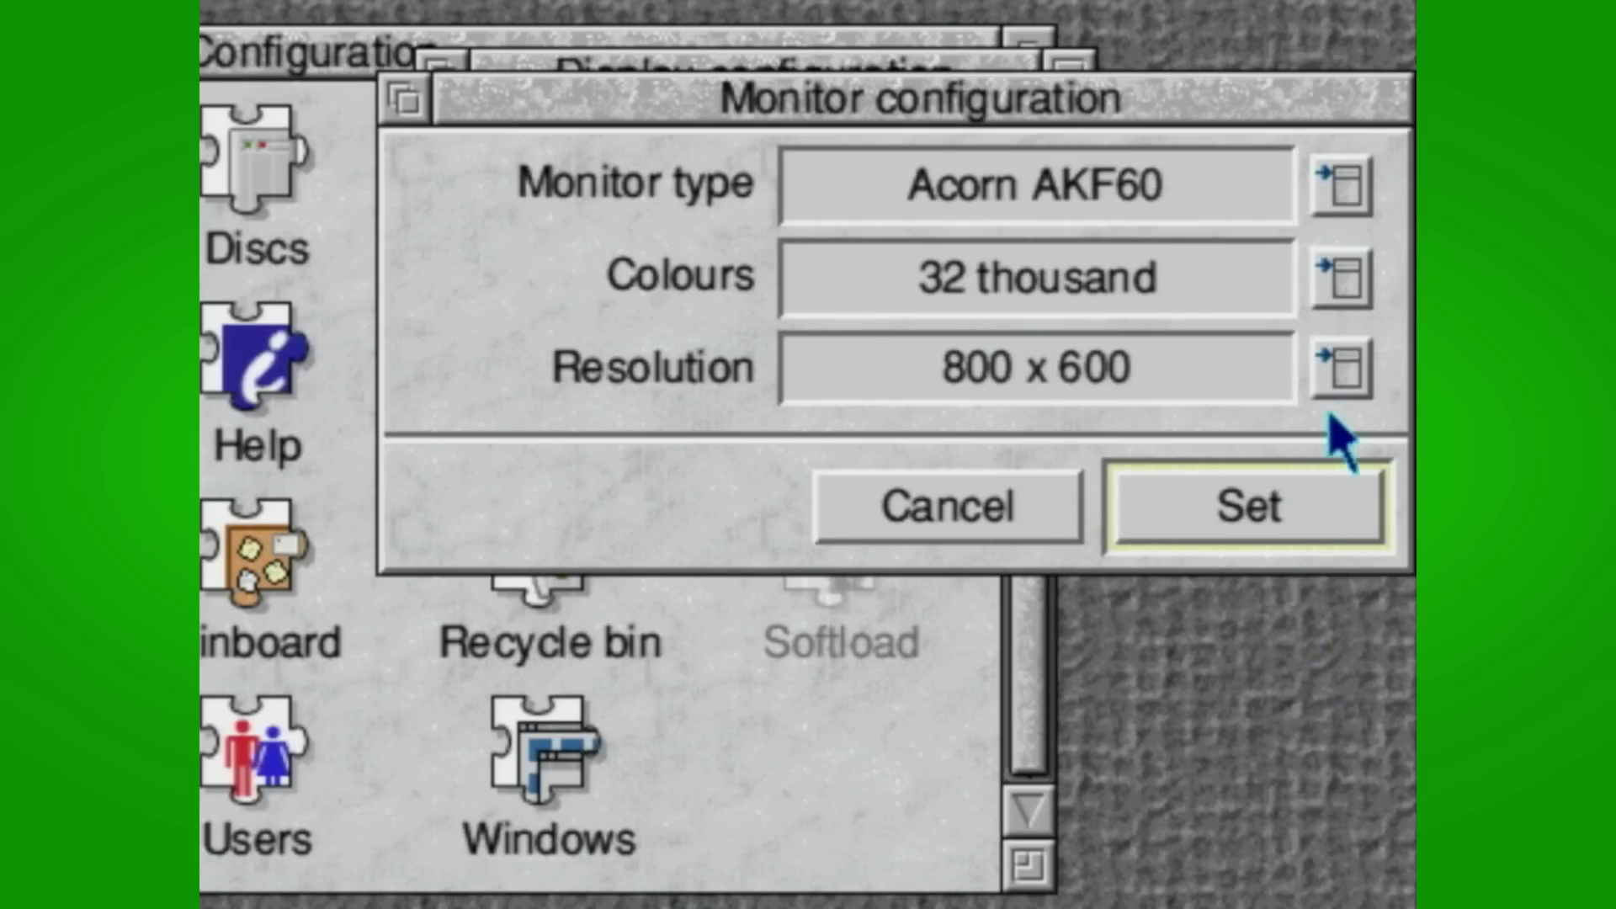
pyautogui.click(1343, 383)
pyautogui.click(1308, 723)
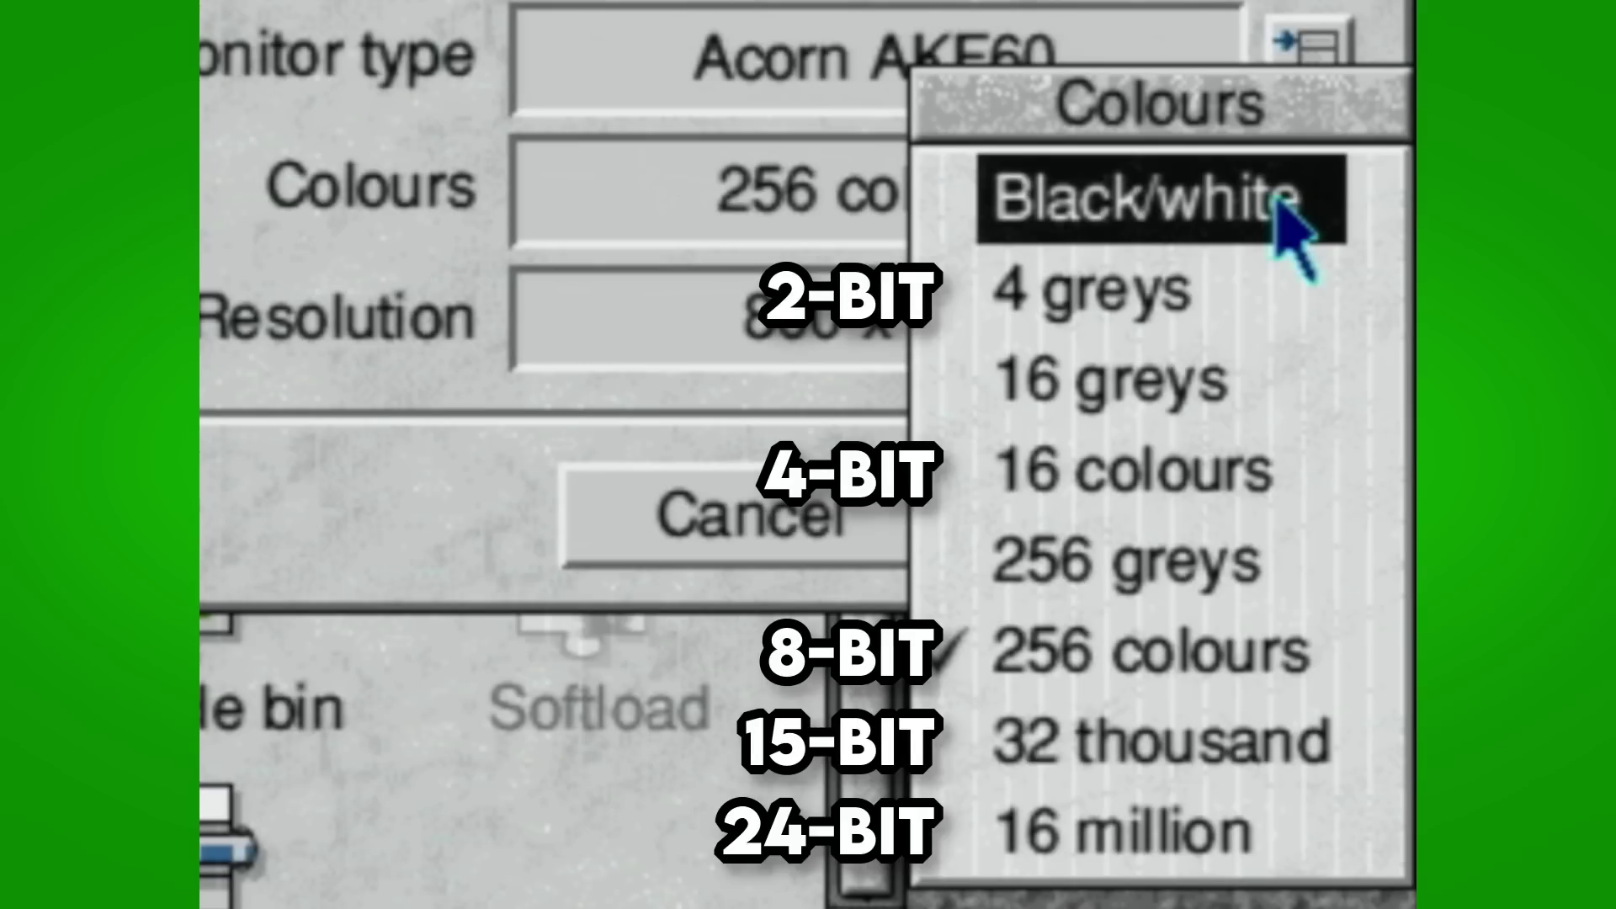
# Copy Diversions and Utilities to IDEDisc4, and !Omni and !Sunfish into its Networking folder.
pyautogui.moveTo(370, 404); pyautogui.dragTo(917, 606)
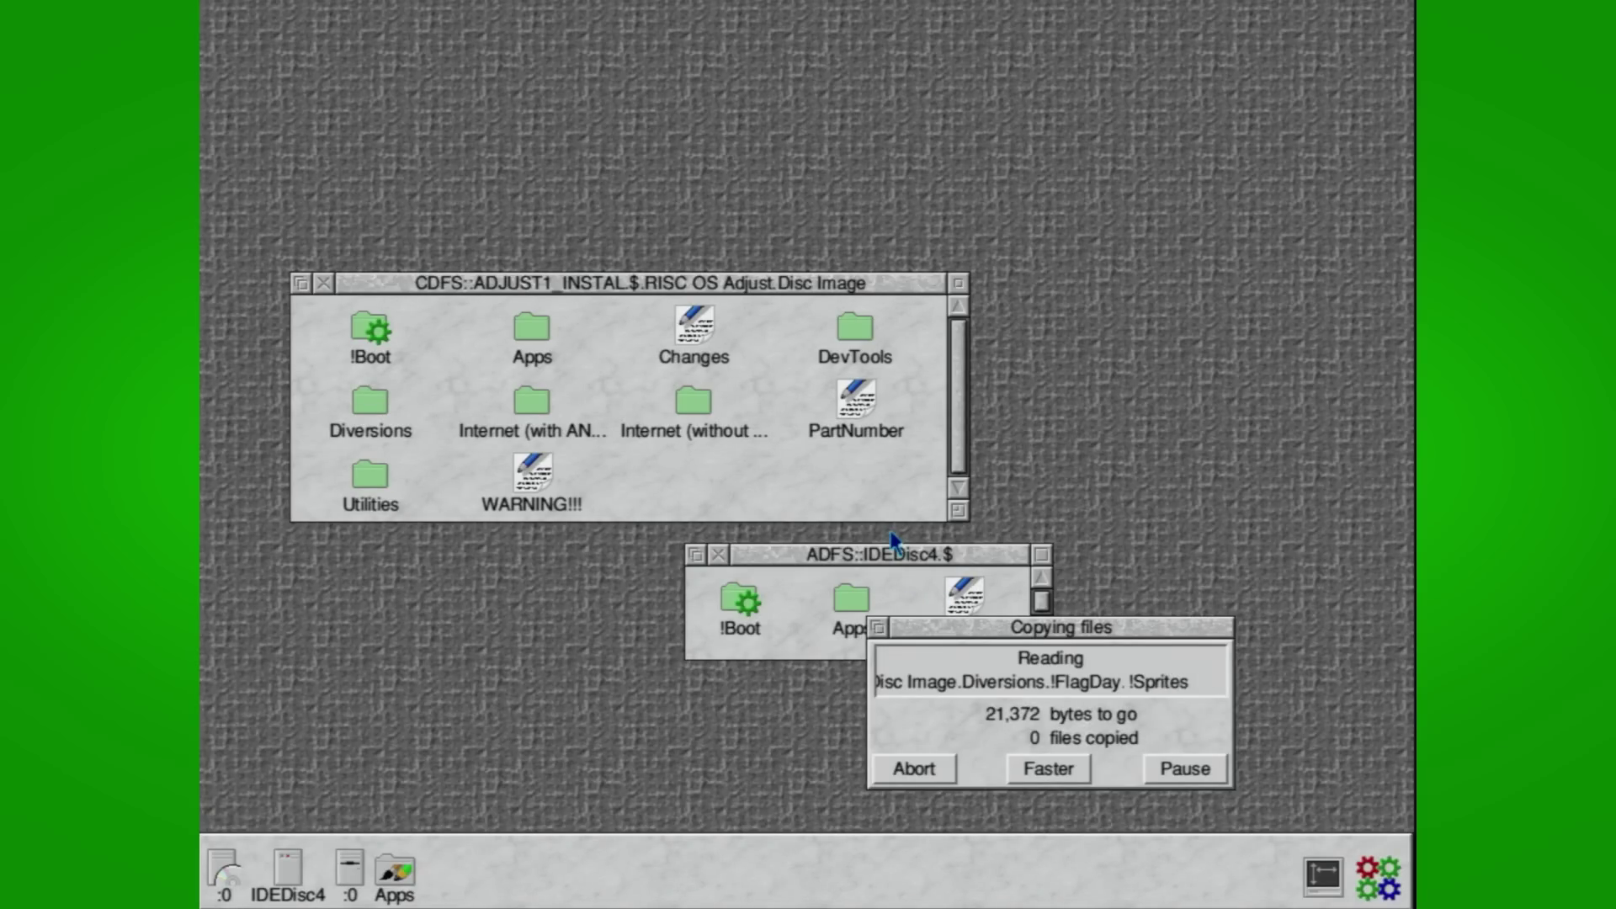
pyautogui.moveTo(781, 168); pyautogui.dragTo(656, 652)
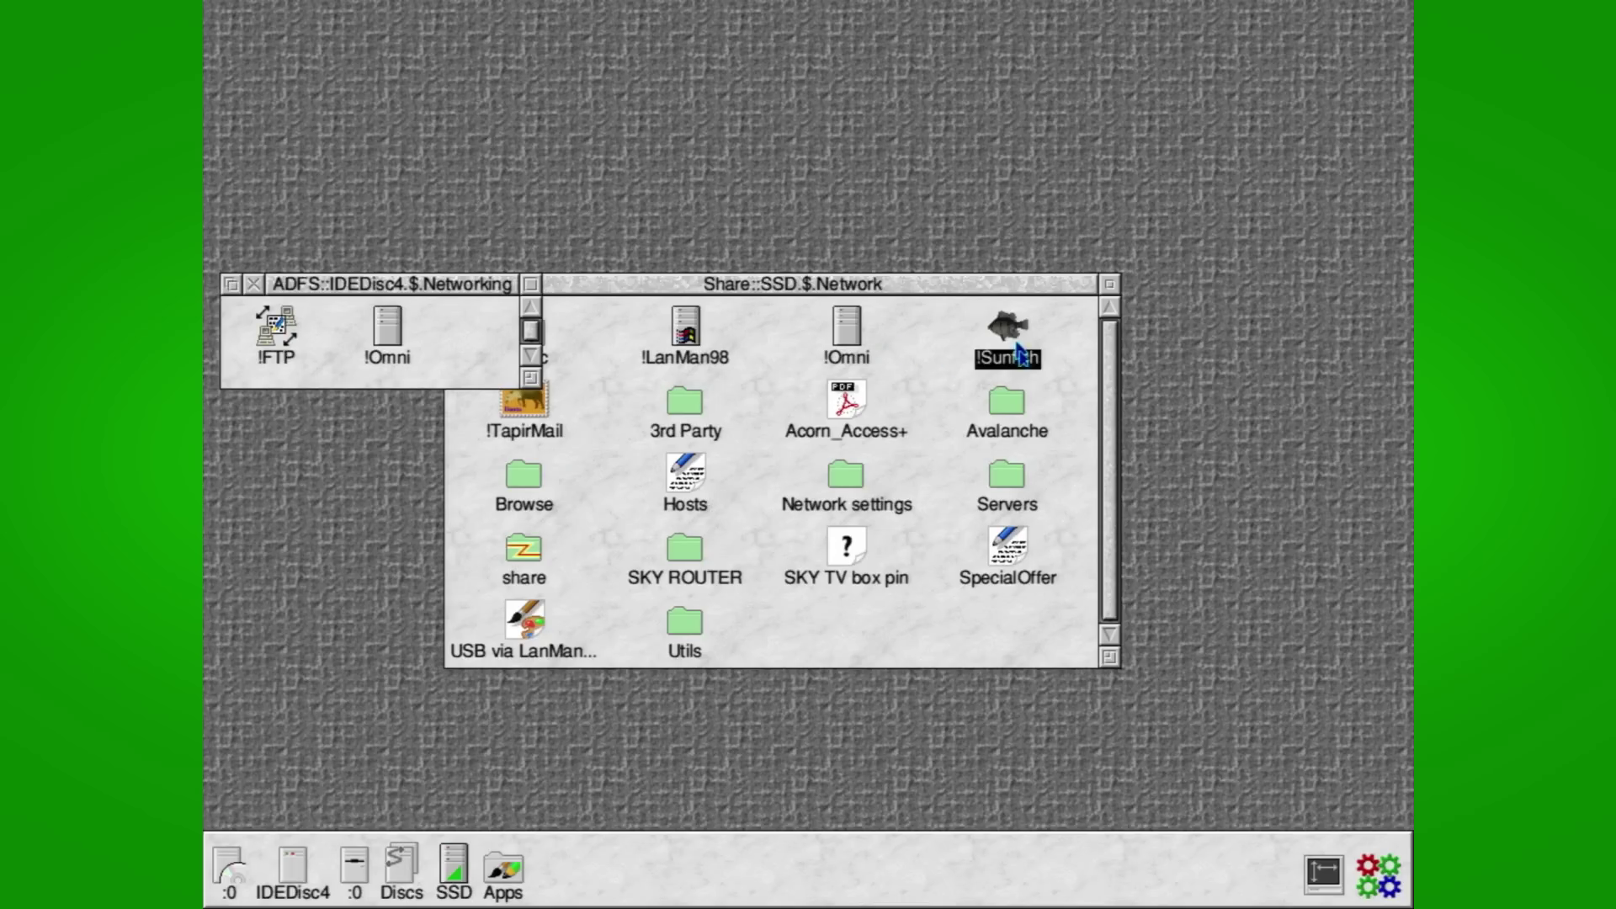
pyautogui.moveTo(1007, 329); pyautogui.dragTo(458, 331)
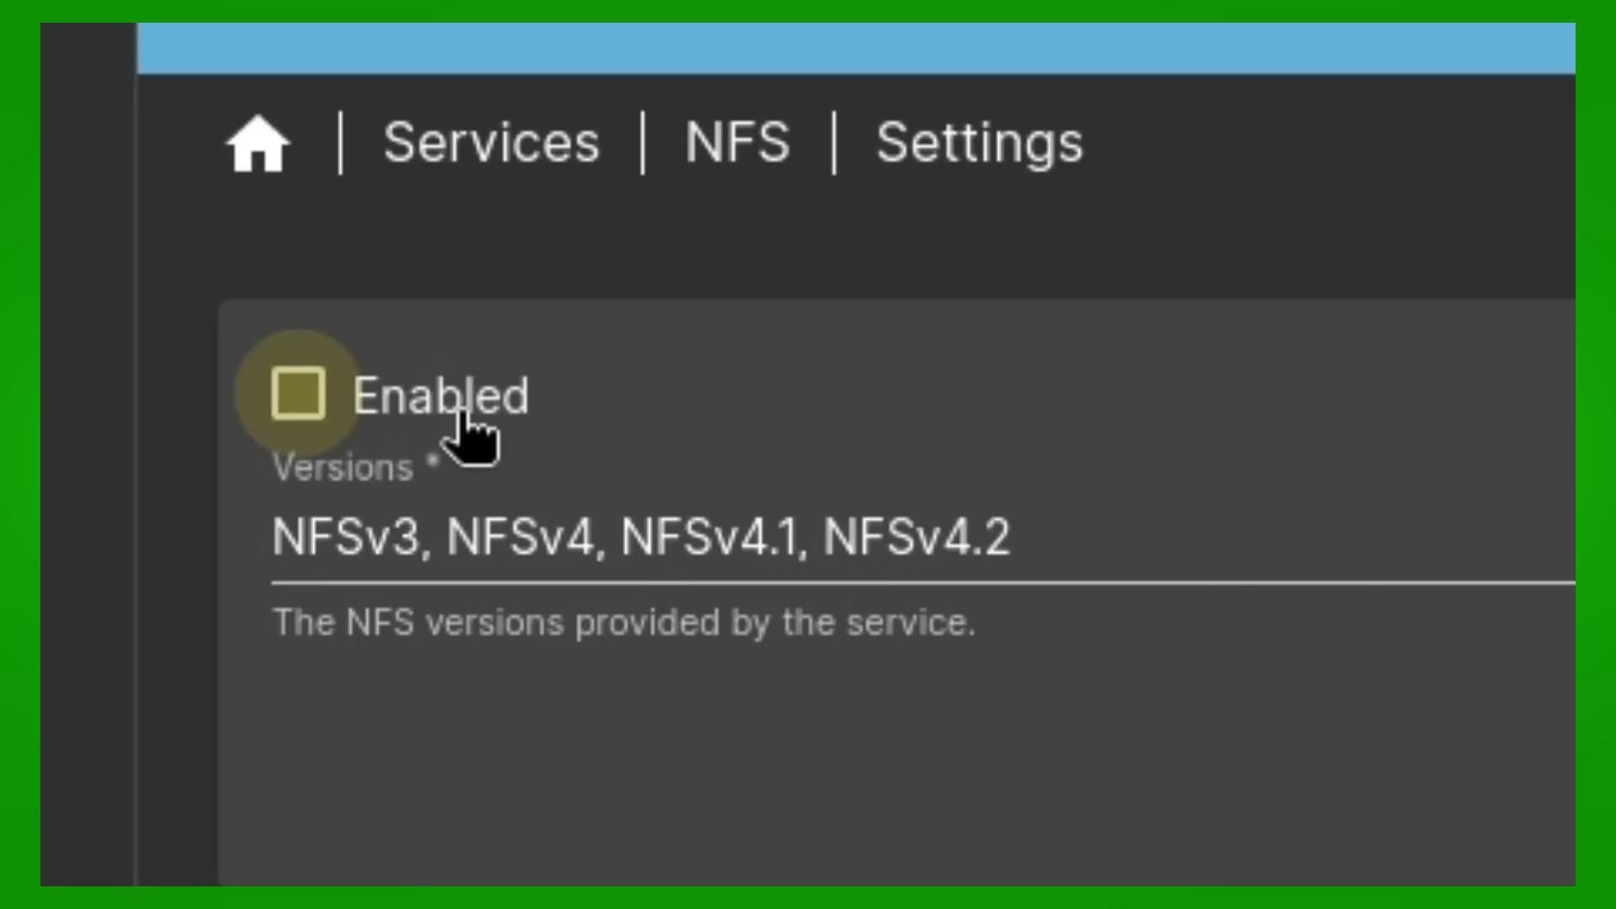
# Enable NFS and add a read-only share of StoreBox, then begin entering allowed clients.
pyautogui.click(462, 416)
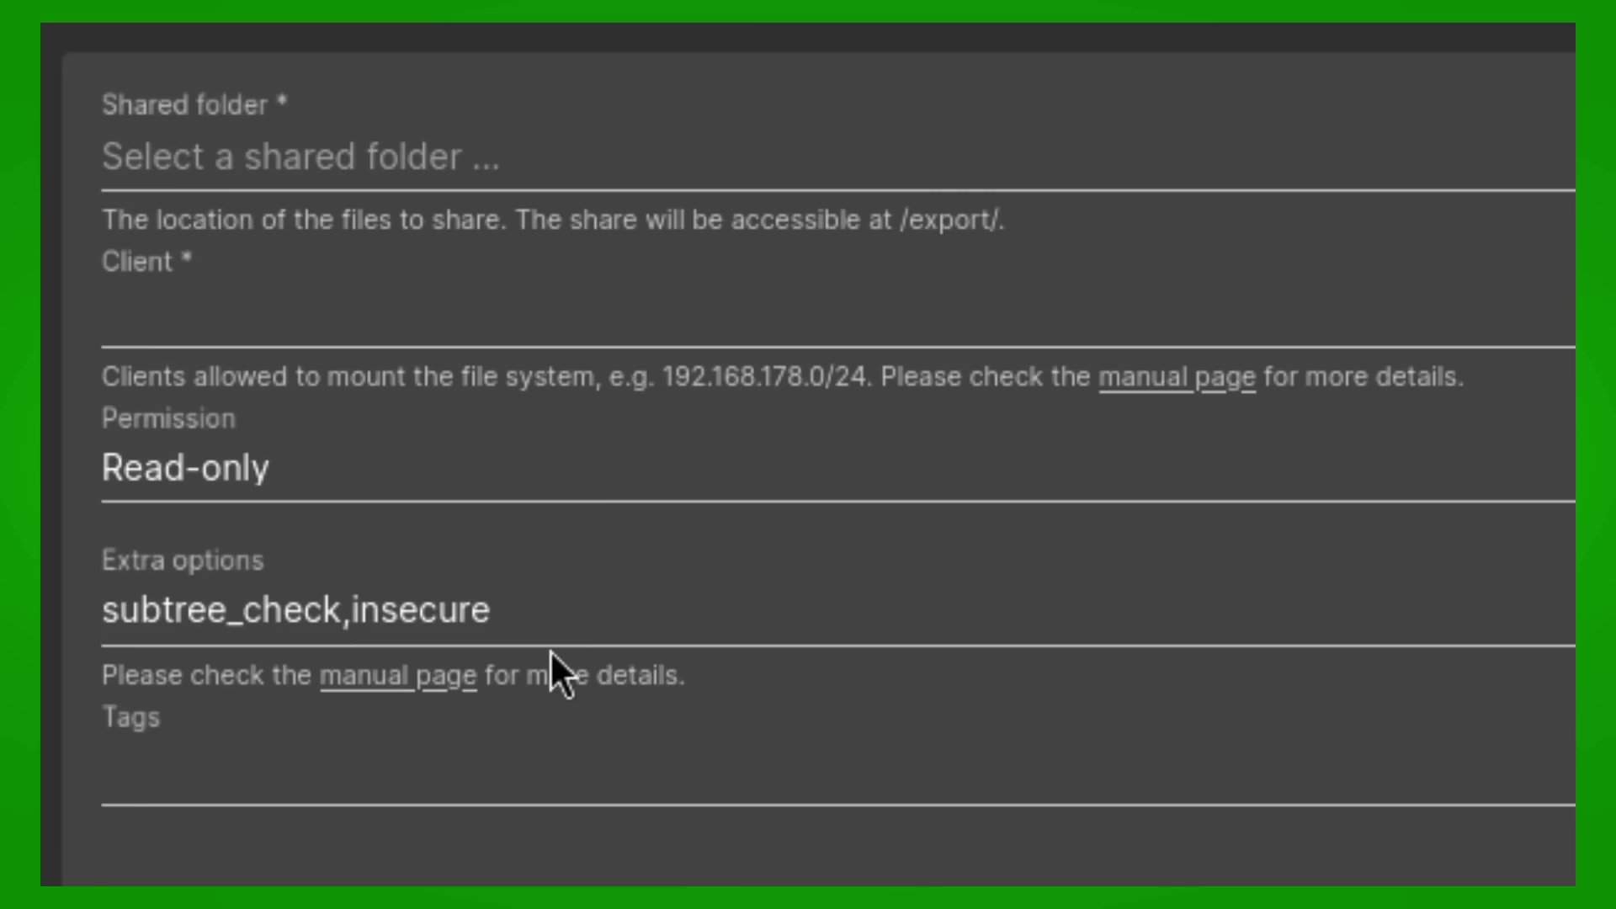
pyautogui.click(494, 468)
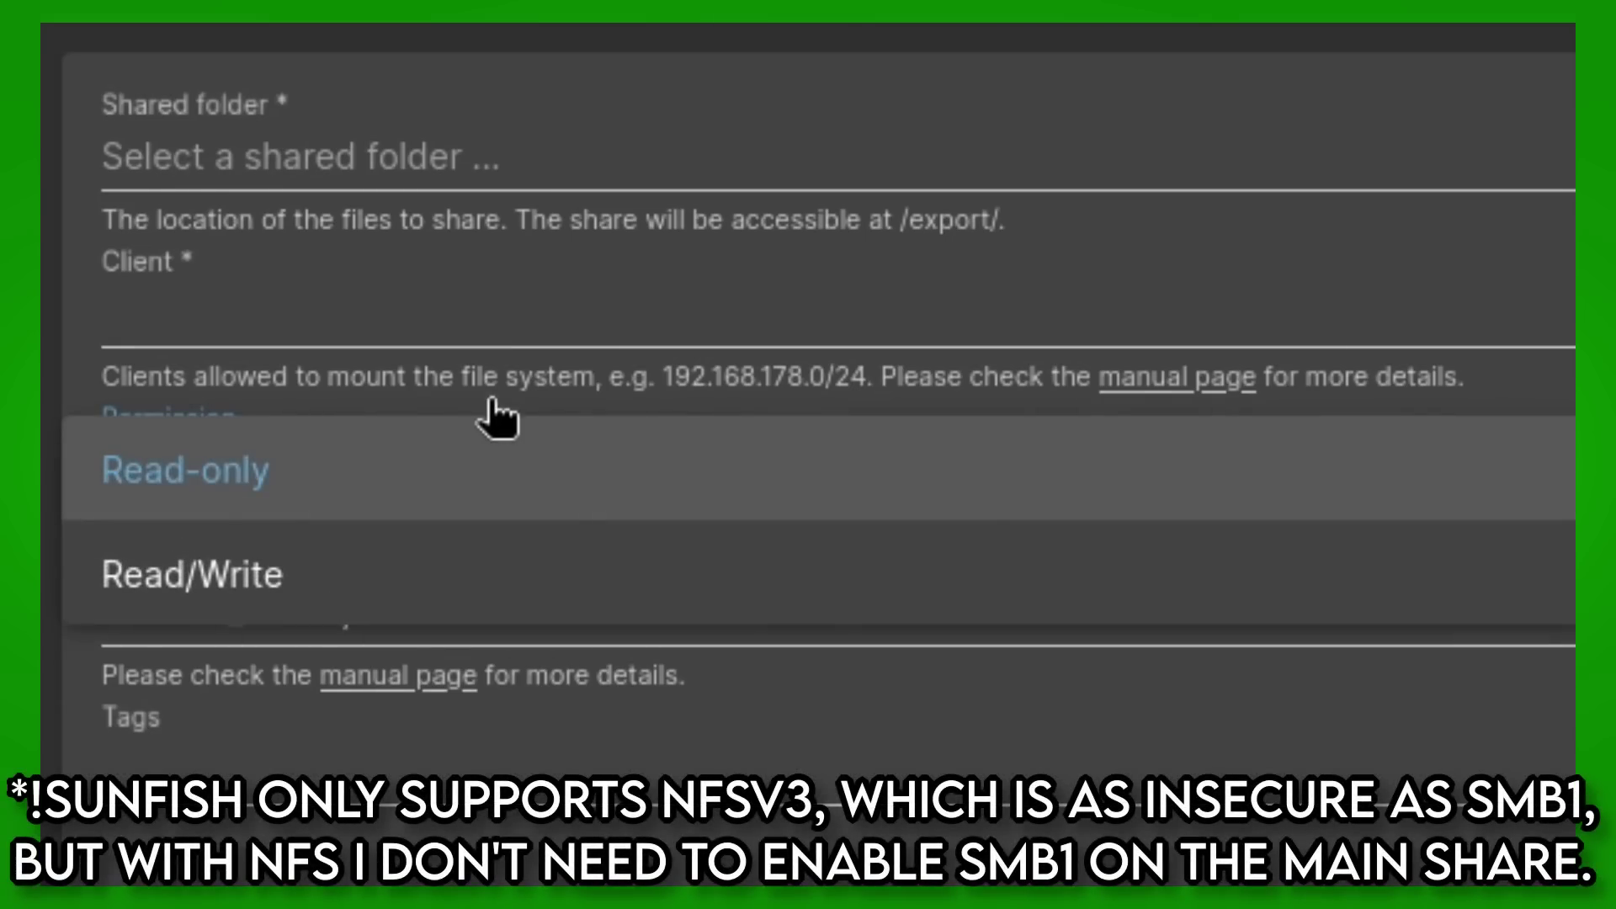
pyautogui.click(750, 168)
pyautogui.click(752, 170)
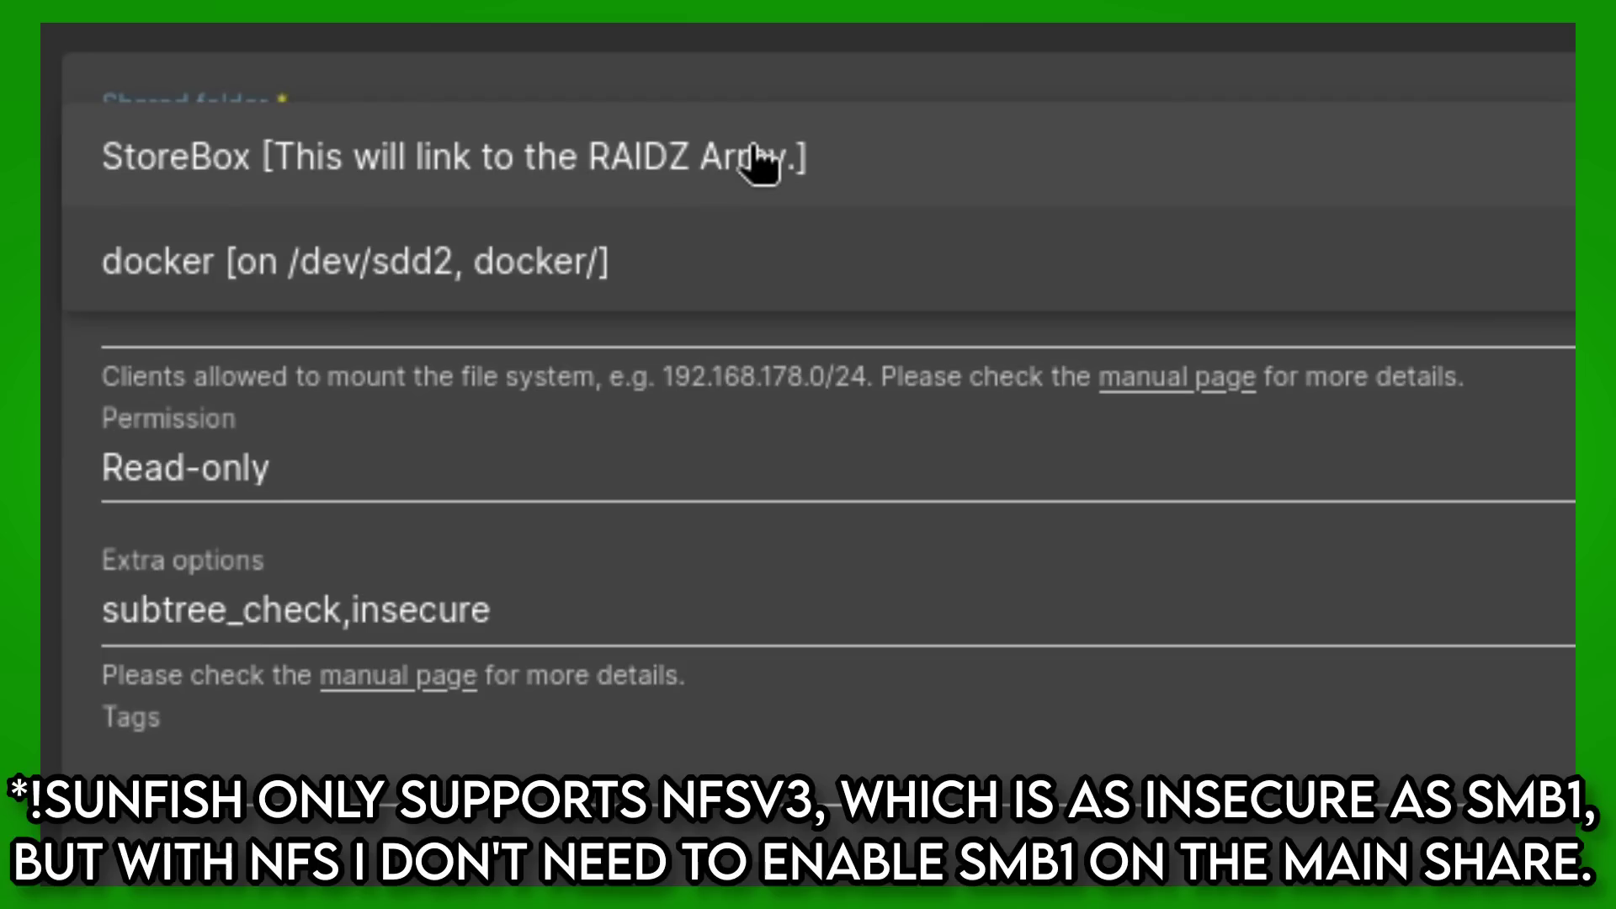
pyautogui.click(760, 162)
pyautogui.click(663, 305)
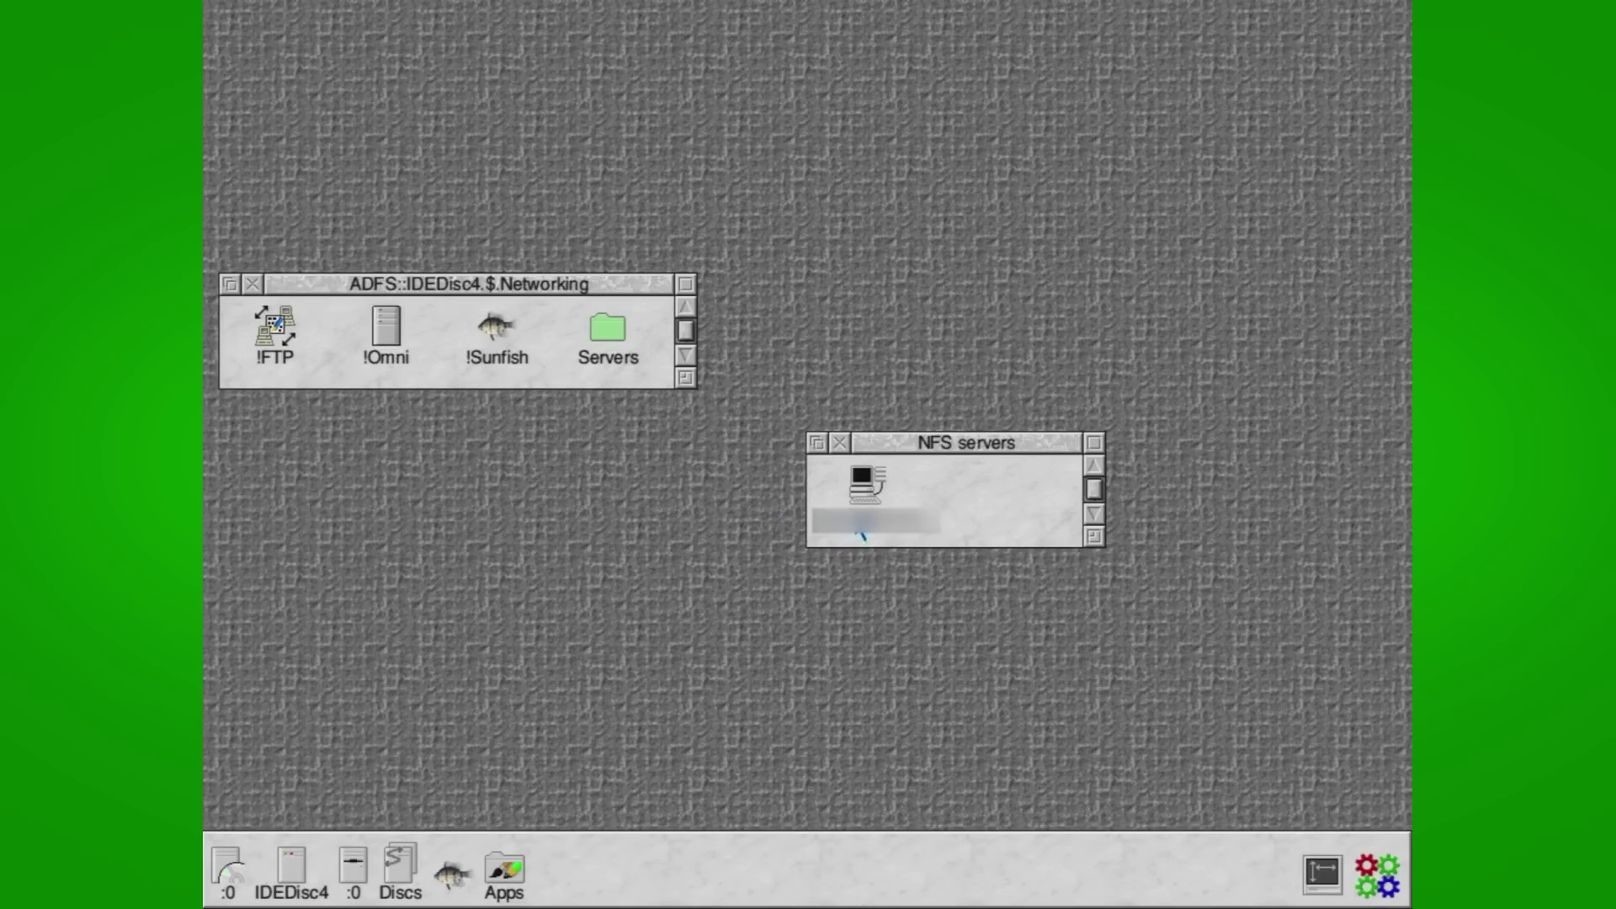
# Mount the server's /export/StoreBox share in Sunfish and copy Archive/zip onto IDEDisc4.
pyautogui.doubleClick(864, 530)
pyautogui.doubleClick(1043, 464)
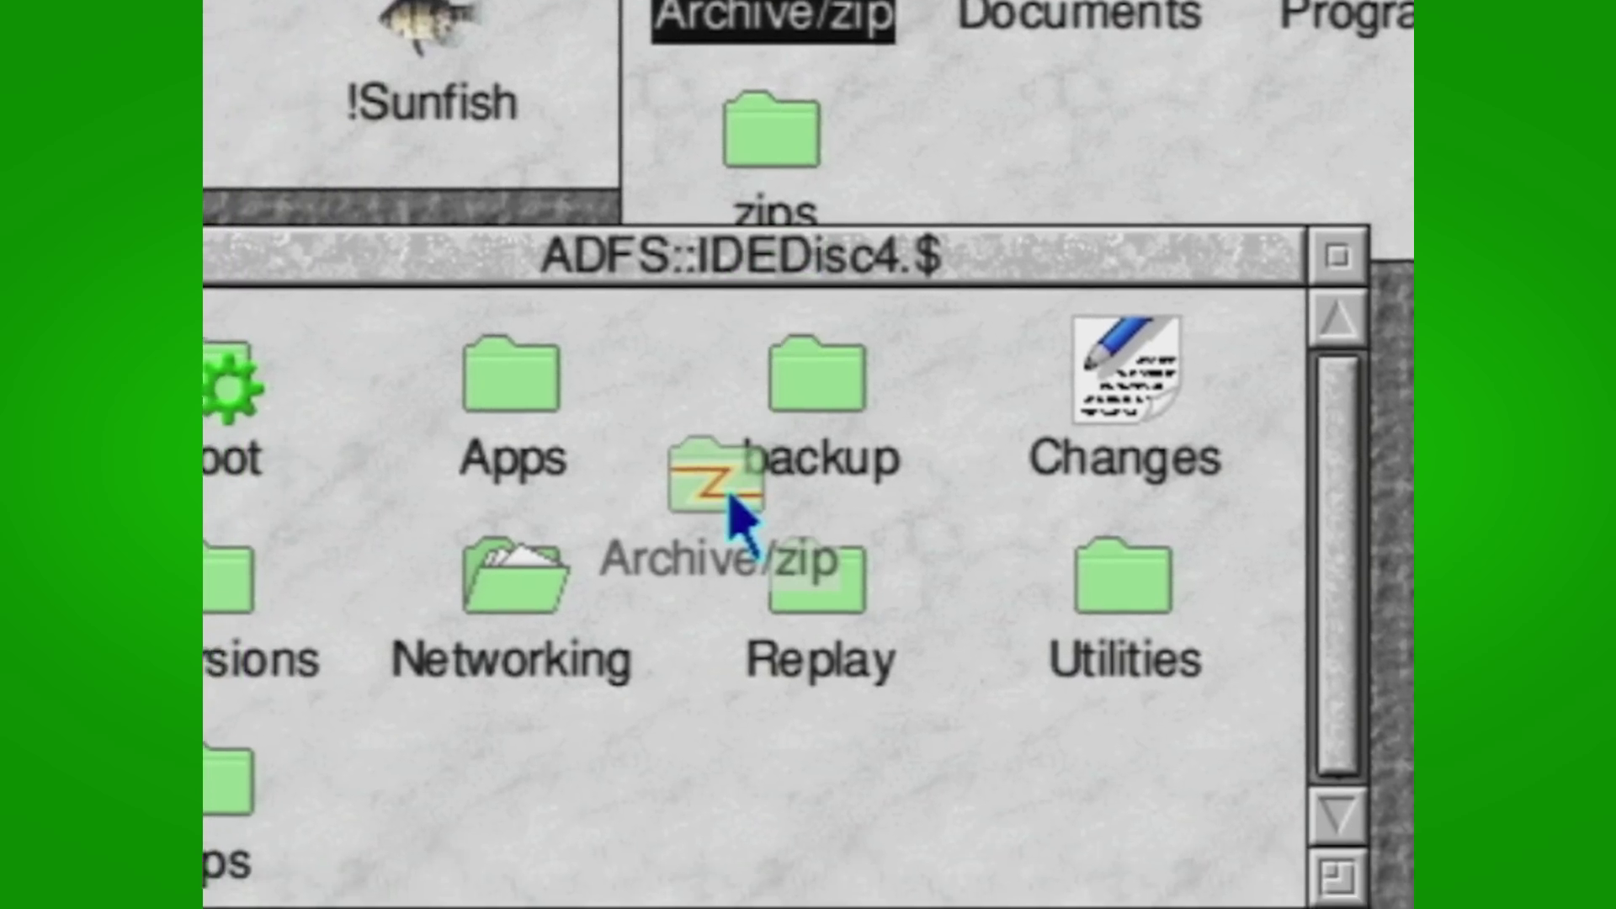
pyautogui.moveTo(733, 516); pyautogui.dragTo(766, 724)
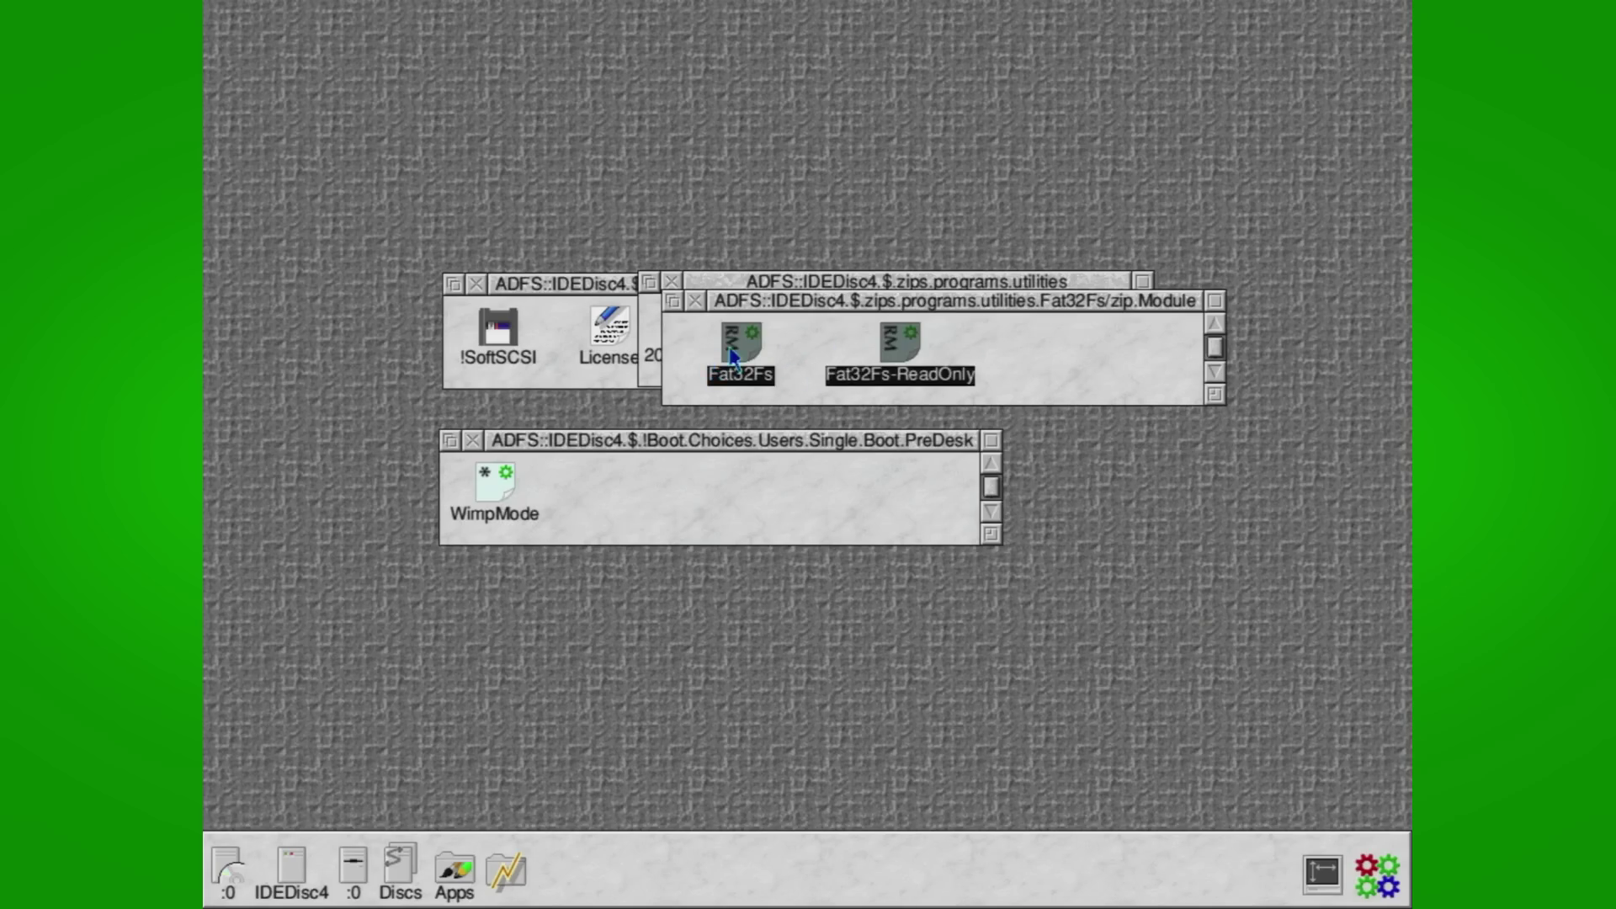
# Copy the Fat32Fs modules into PreDesk and complete the boot line as FAT32FS.
pyautogui.moveTo(723, 436); pyautogui.dragTo(707, 495)
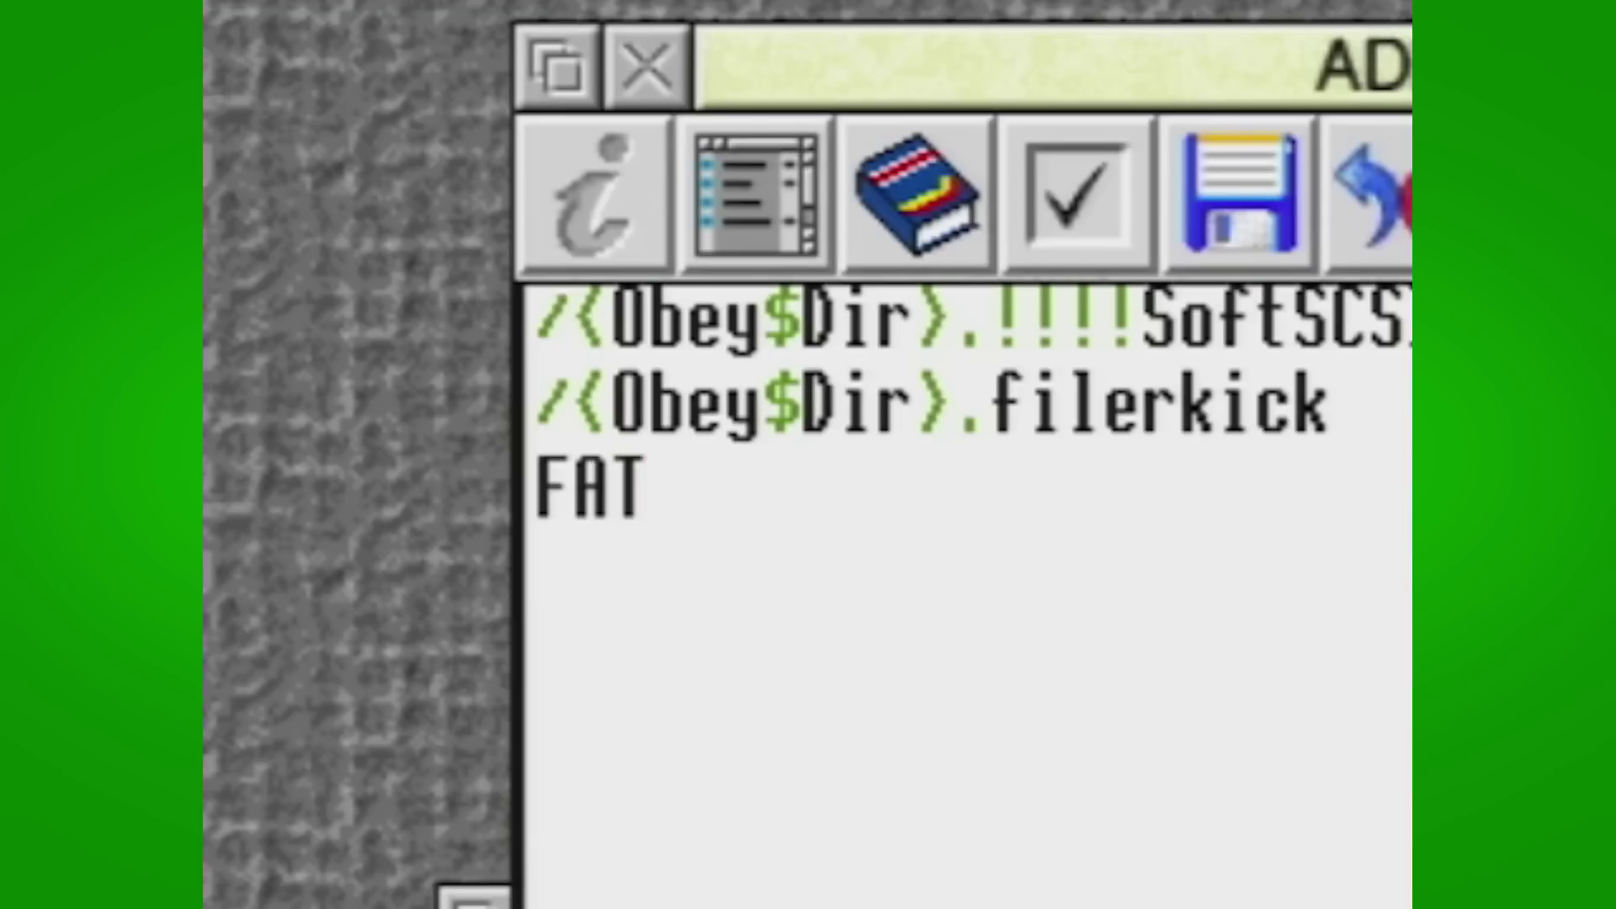
pyautogui.write('32FS')
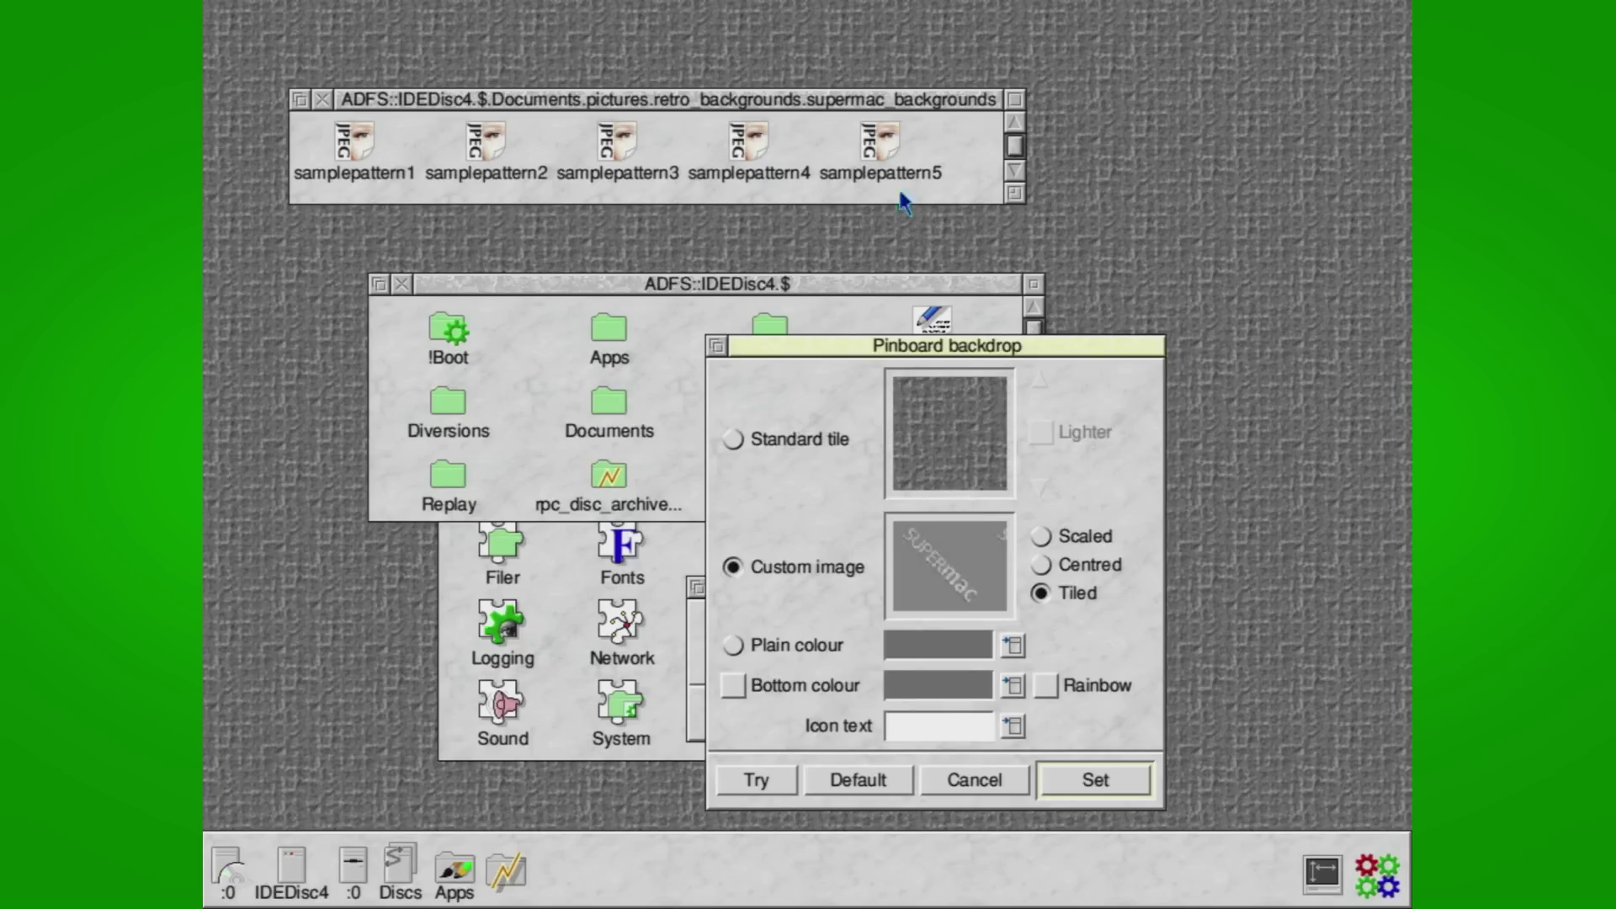
# Try samplepattern backdrops, copy supermac_backgrounds into retro_backgrounds, and install the theme suite to its default location.
pyautogui.click(884, 150)
pyautogui.moveTo(942, 538); pyautogui.dragTo(946, 543)
pyautogui.moveTo(766, 167); pyautogui.dragTo(980, 584)
pyautogui.moveTo(612, 180); pyautogui.dragTo(948, 579)
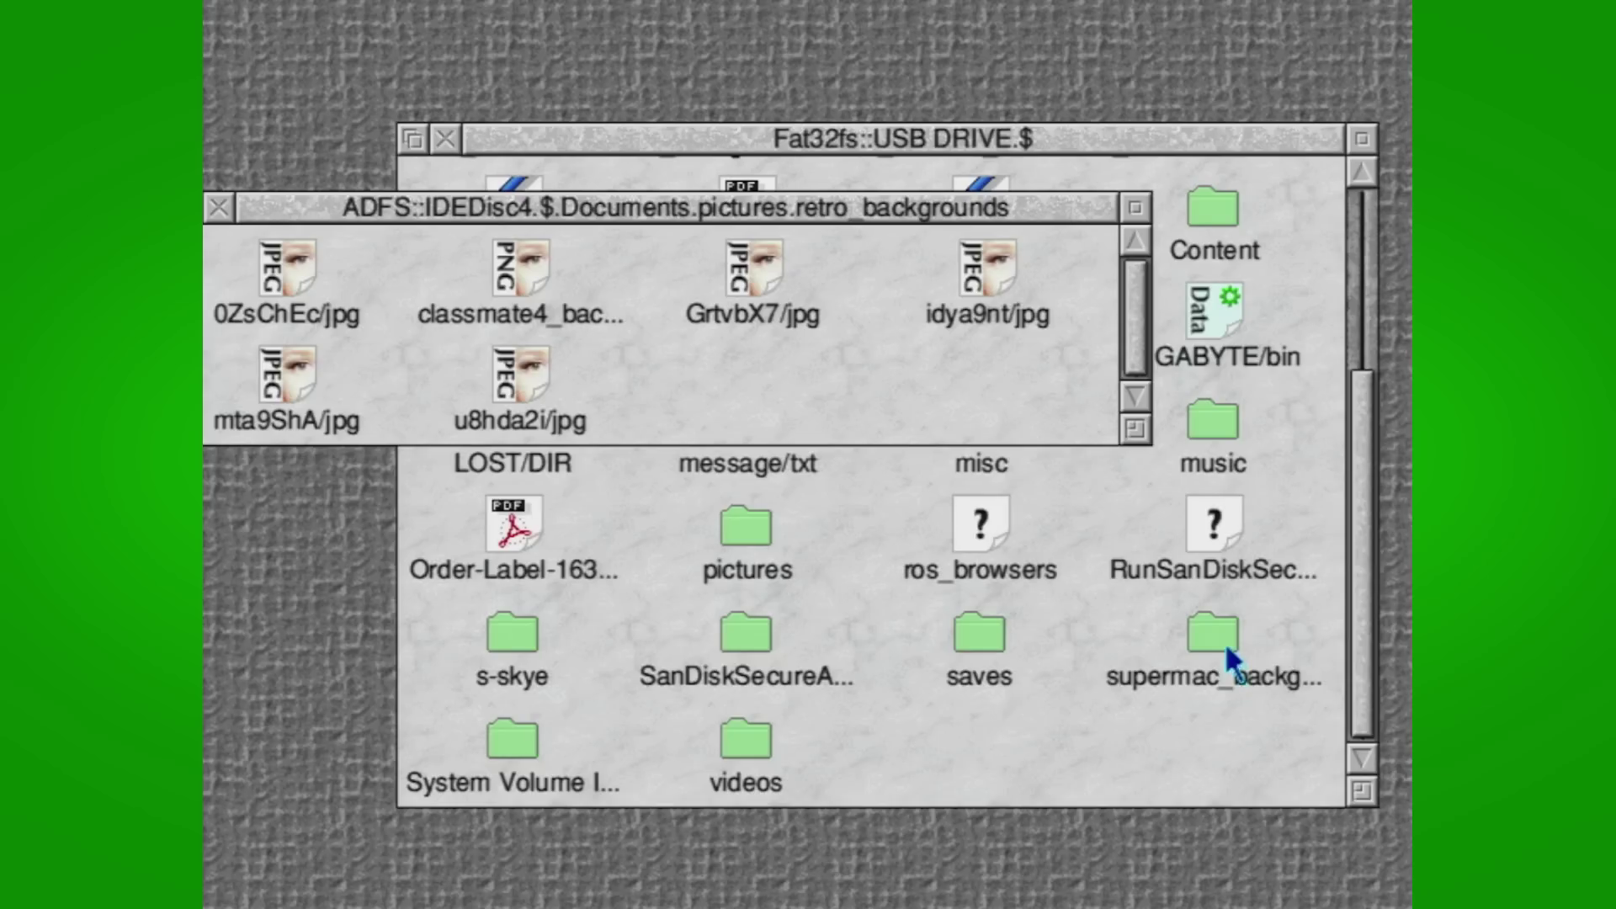
pyautogui.moveTo(1224, 643); pyautogui.dragTo(746, 364)
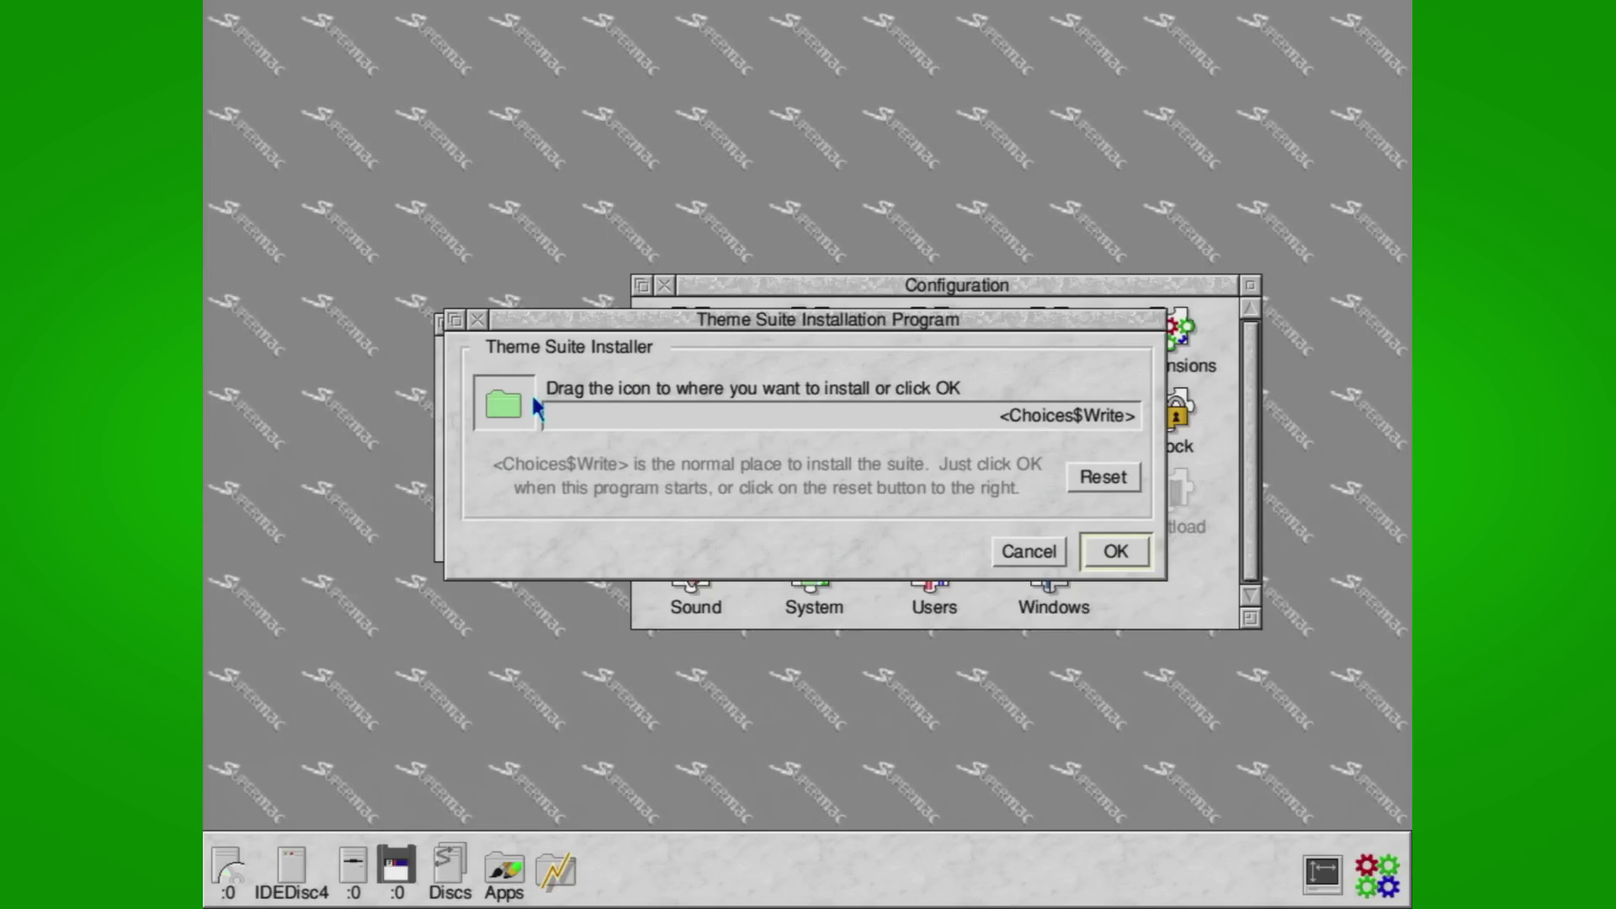
pyautogui.click(1116, 551)
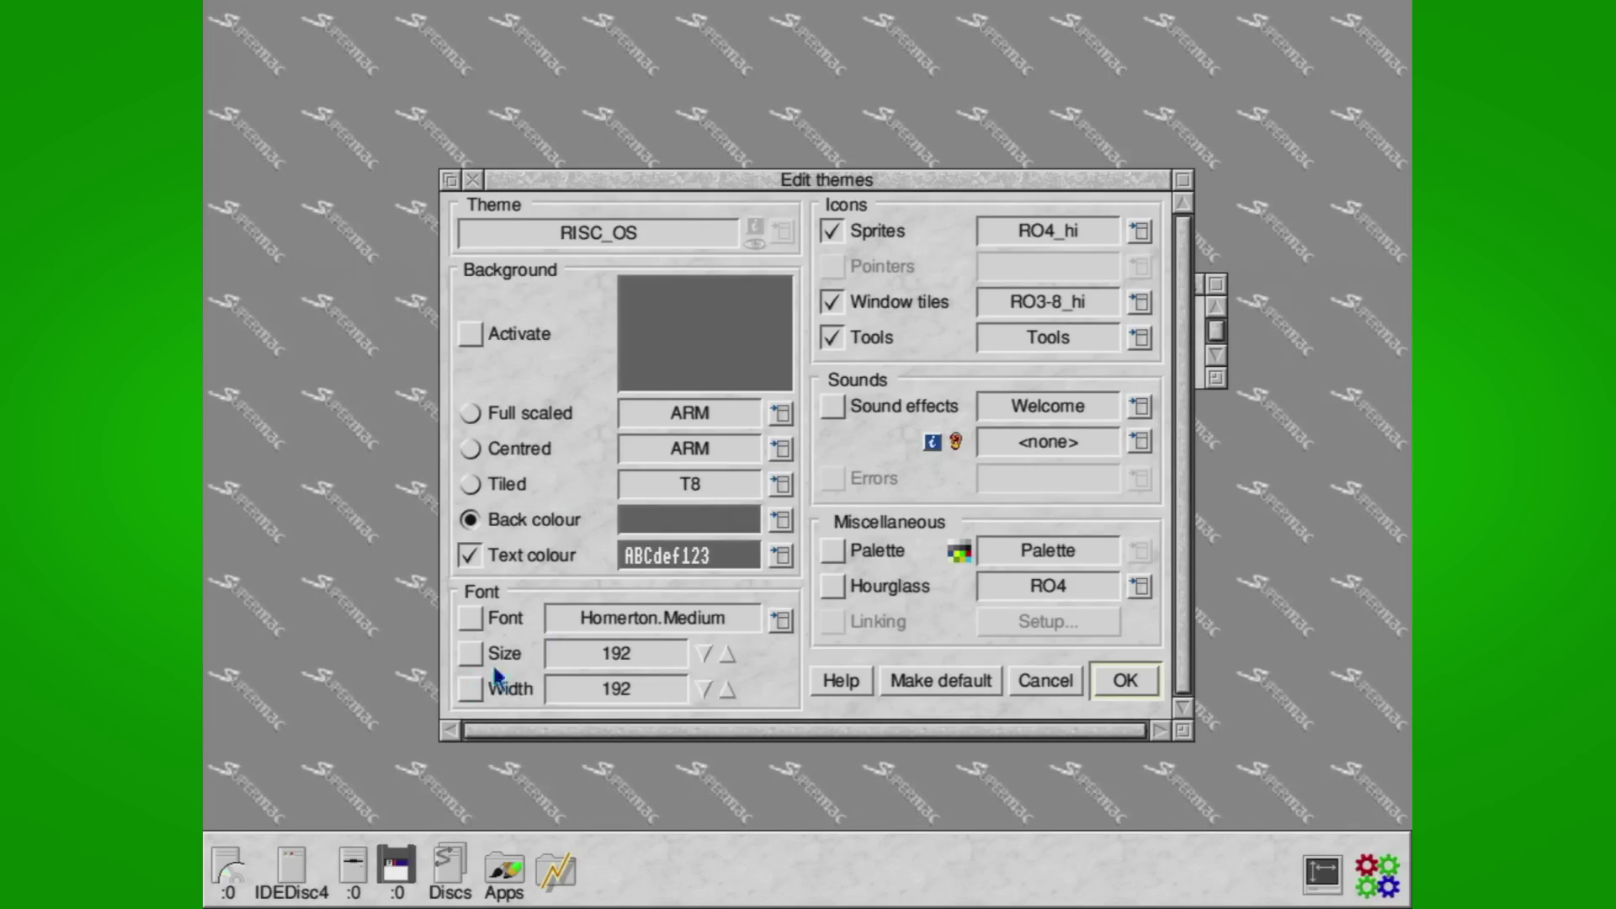
# Choose the RO3-8_hi sprite set for the RISC_OS theme and apply it.
pyautogui.click(1144, 231)
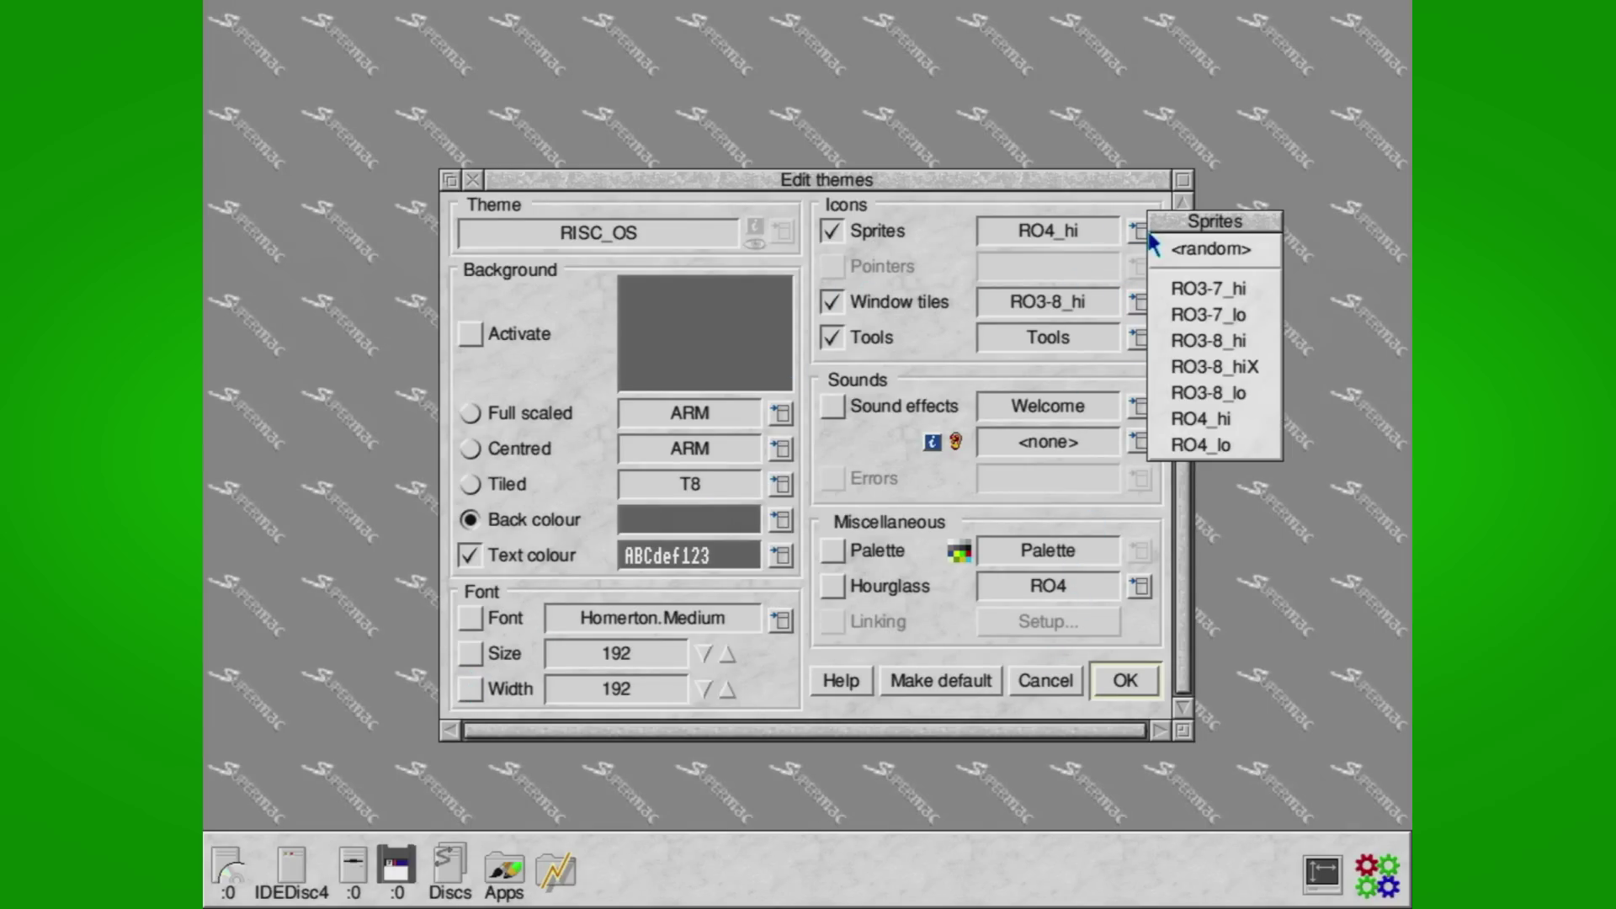
pyautogui.click(1209, 340)
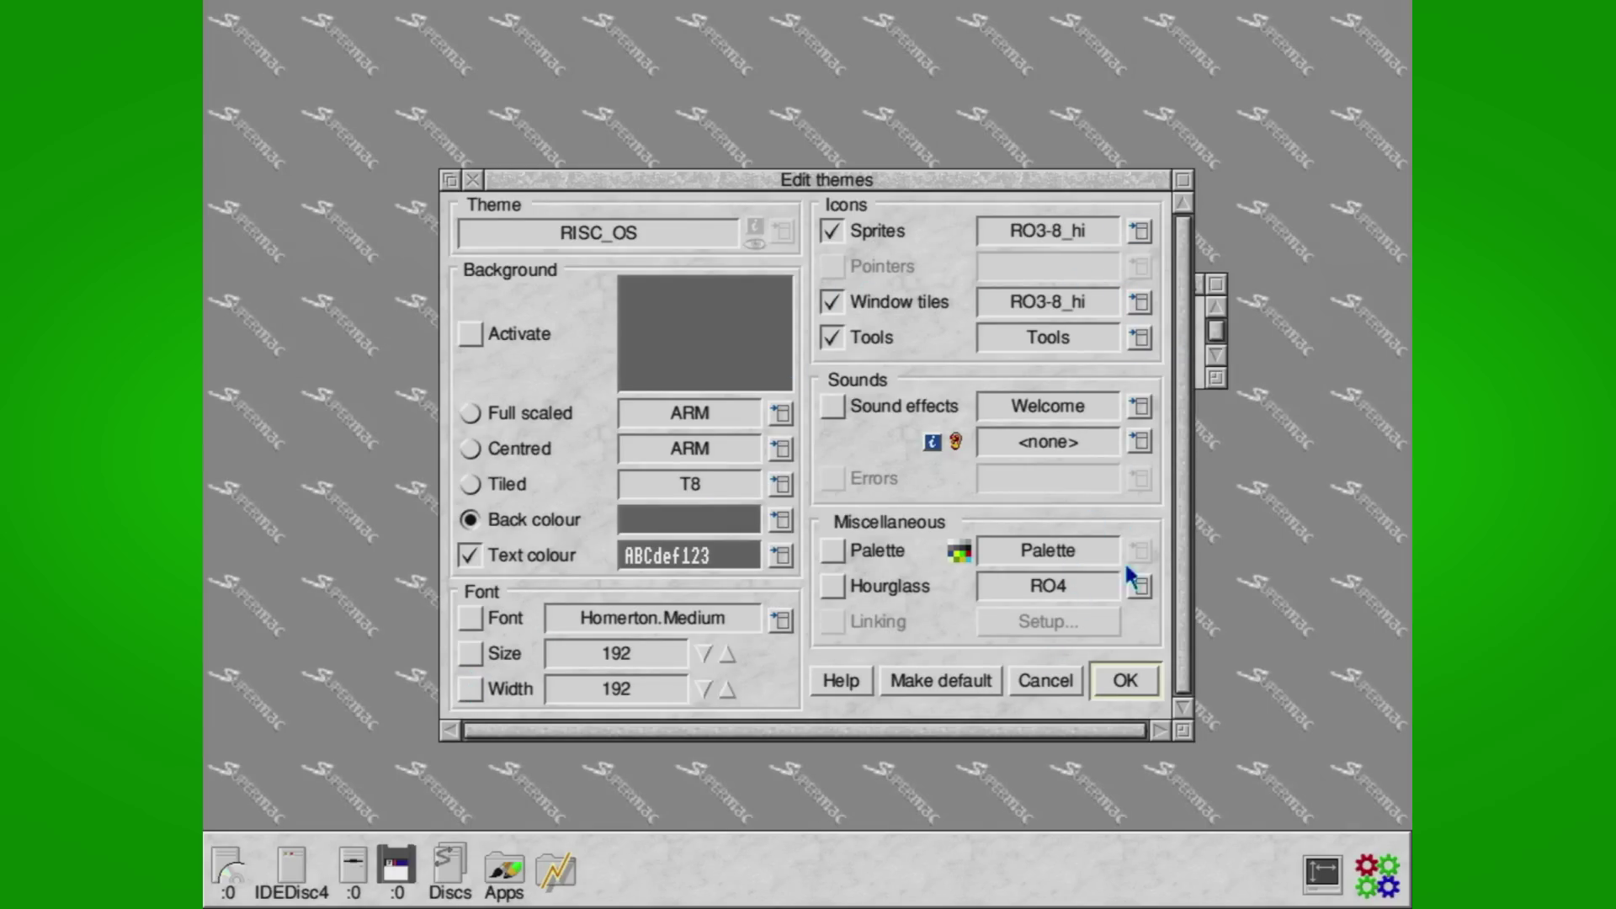
pyautogui.click(1138, 680)
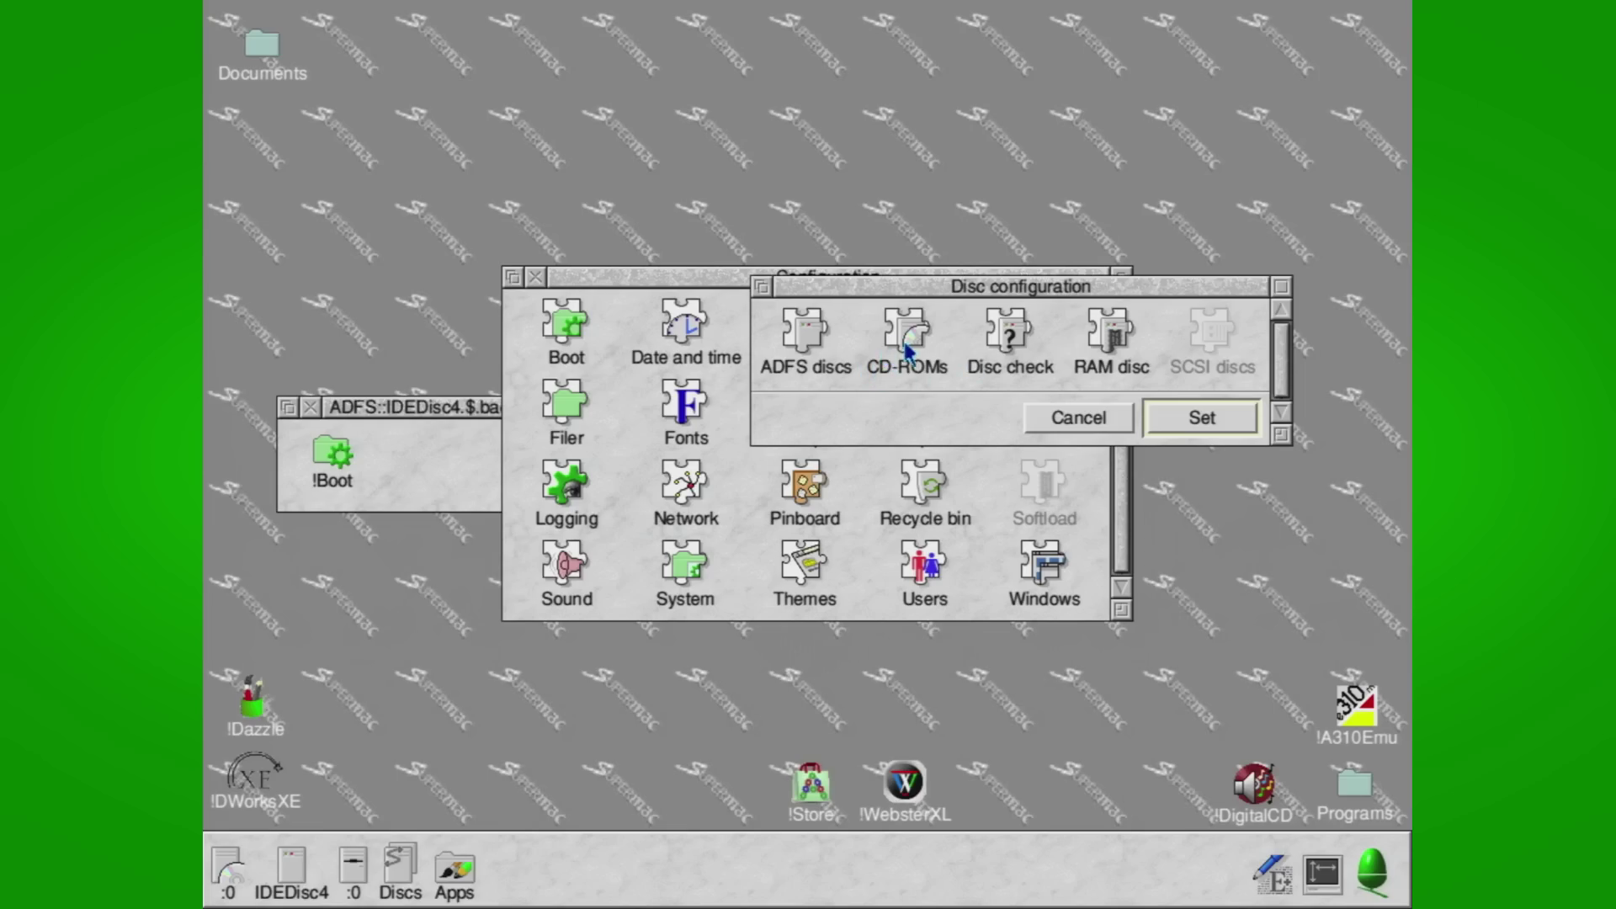
# Set CD drives to 2 in CD-ROM settings and add !CDFaker to Run at startup.
pyautogui.click(908, 358)
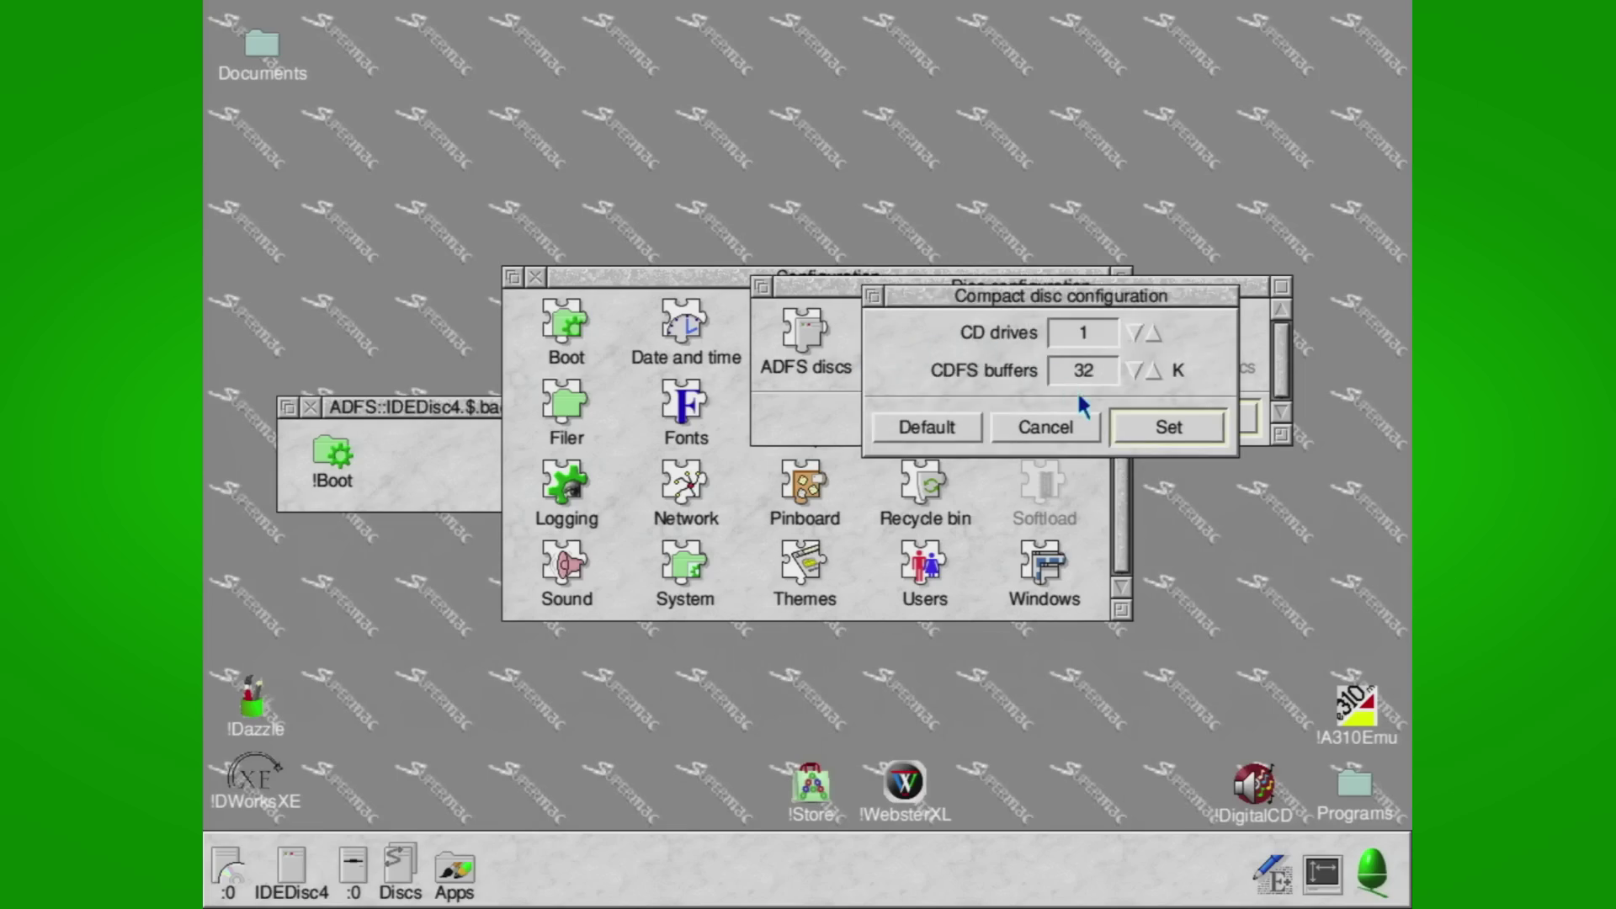
pyautogui.click(1153, 334)
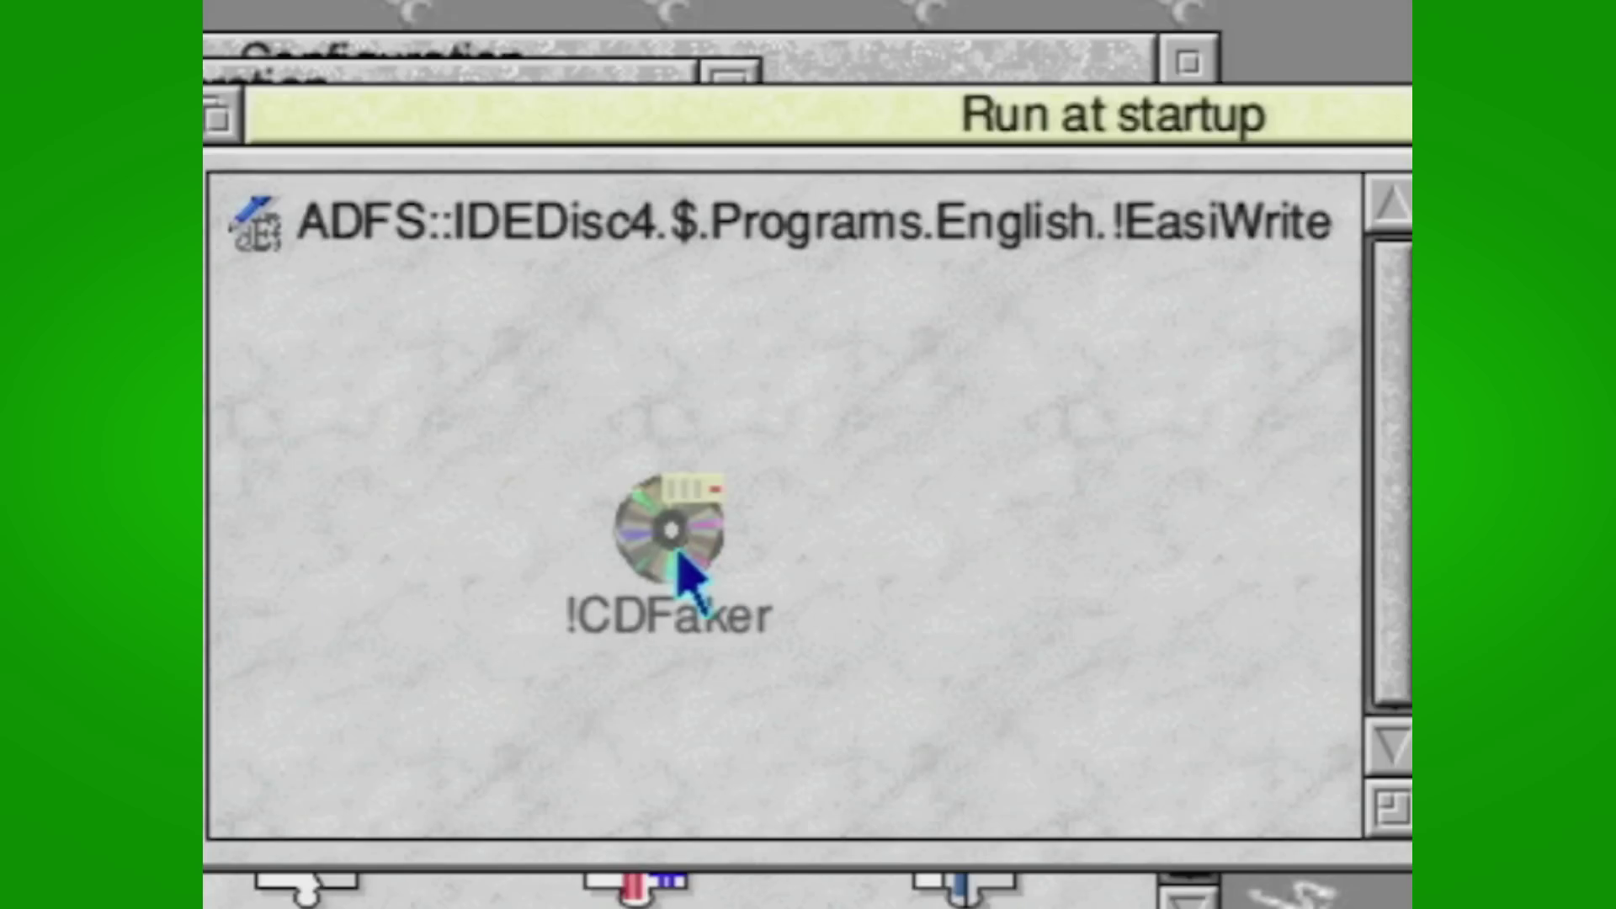
pyautogui.moveTo(686, 577); pyautogui.dragTo(707, 580)
pyautogui.click(1111, 732)
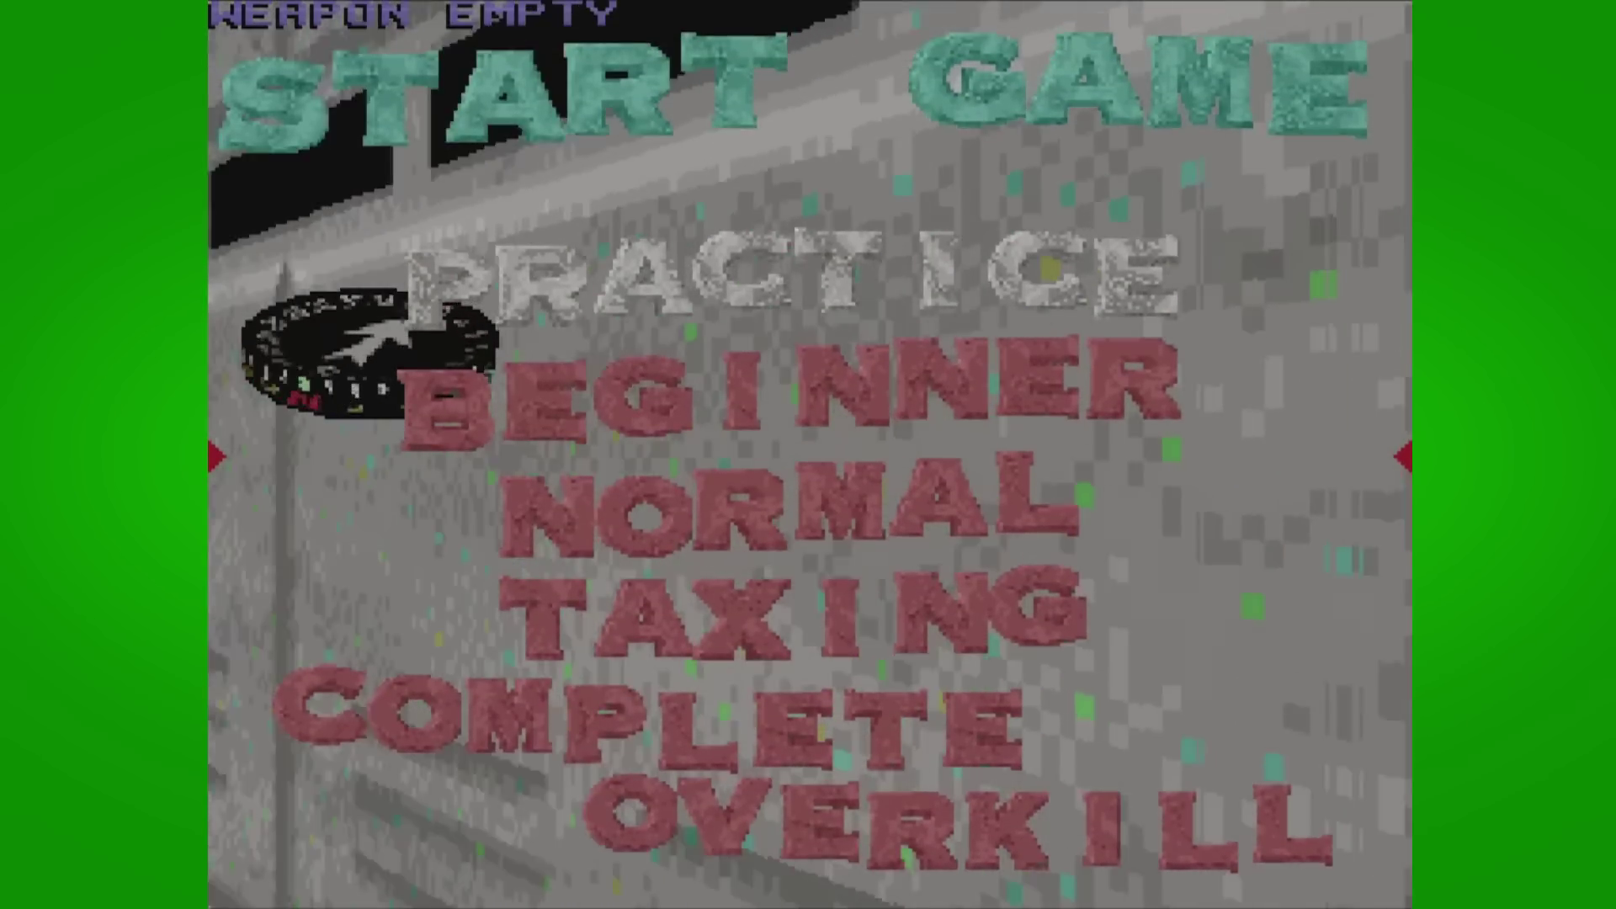
# Start Destiny's Area 1 on Beginner difficulty, skipping past the briefing.
pyautogui.press('Down')
pyautogui.press('Return')
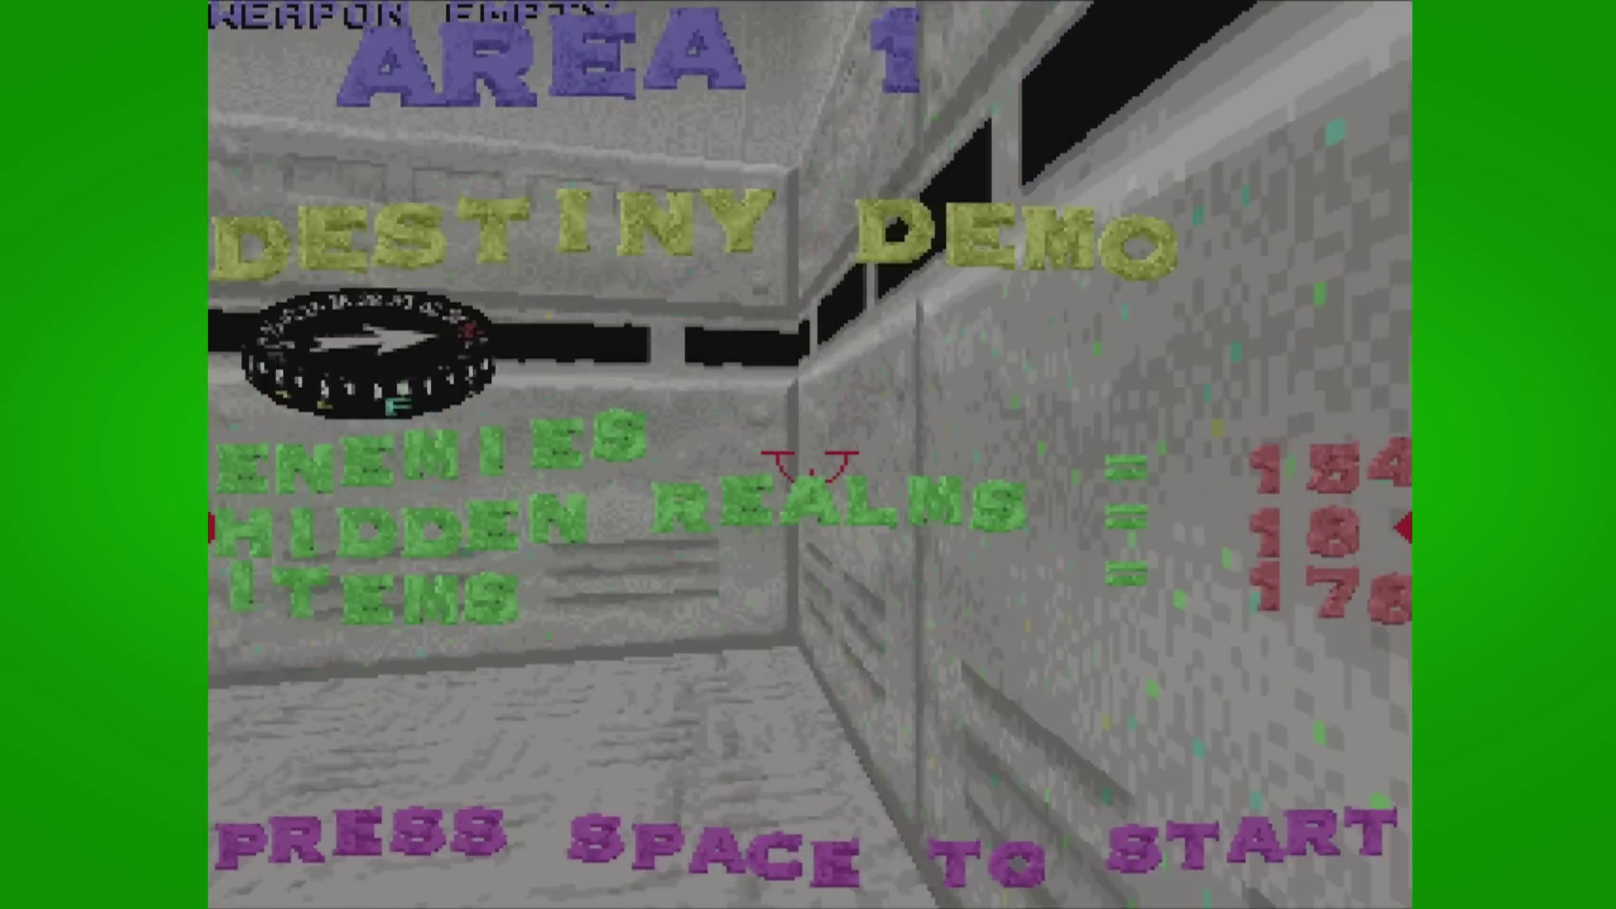
pyautogui.press('space')
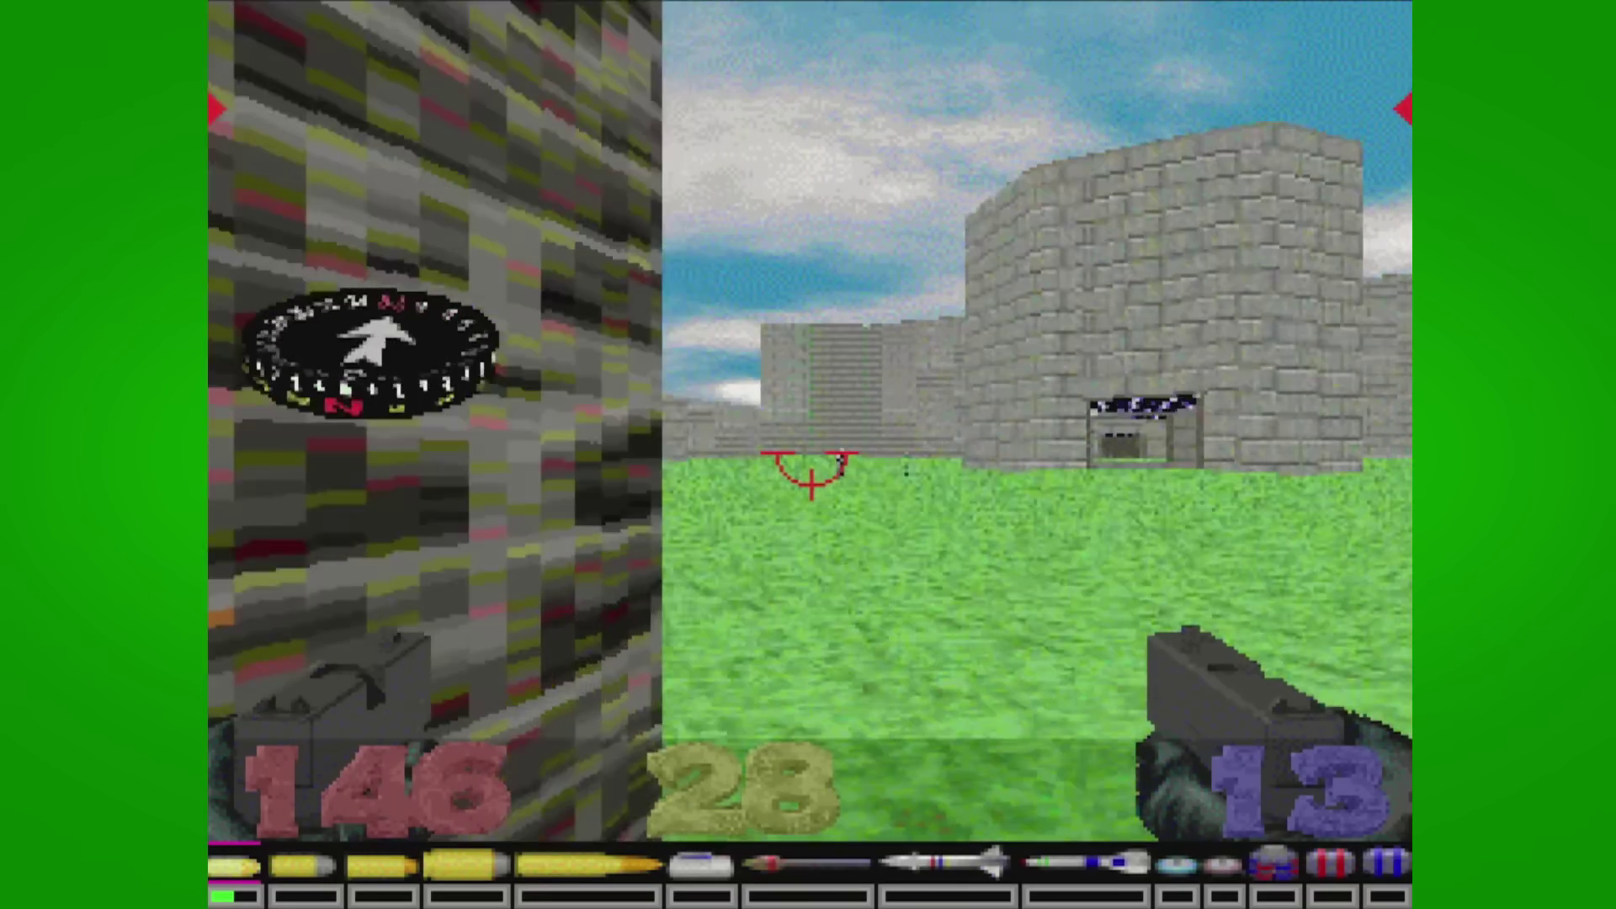
# Turn left and right toward the tower while firing the pistols at the enemy.
pyautogui.press('ctrl')
pyautogui.press('Right')
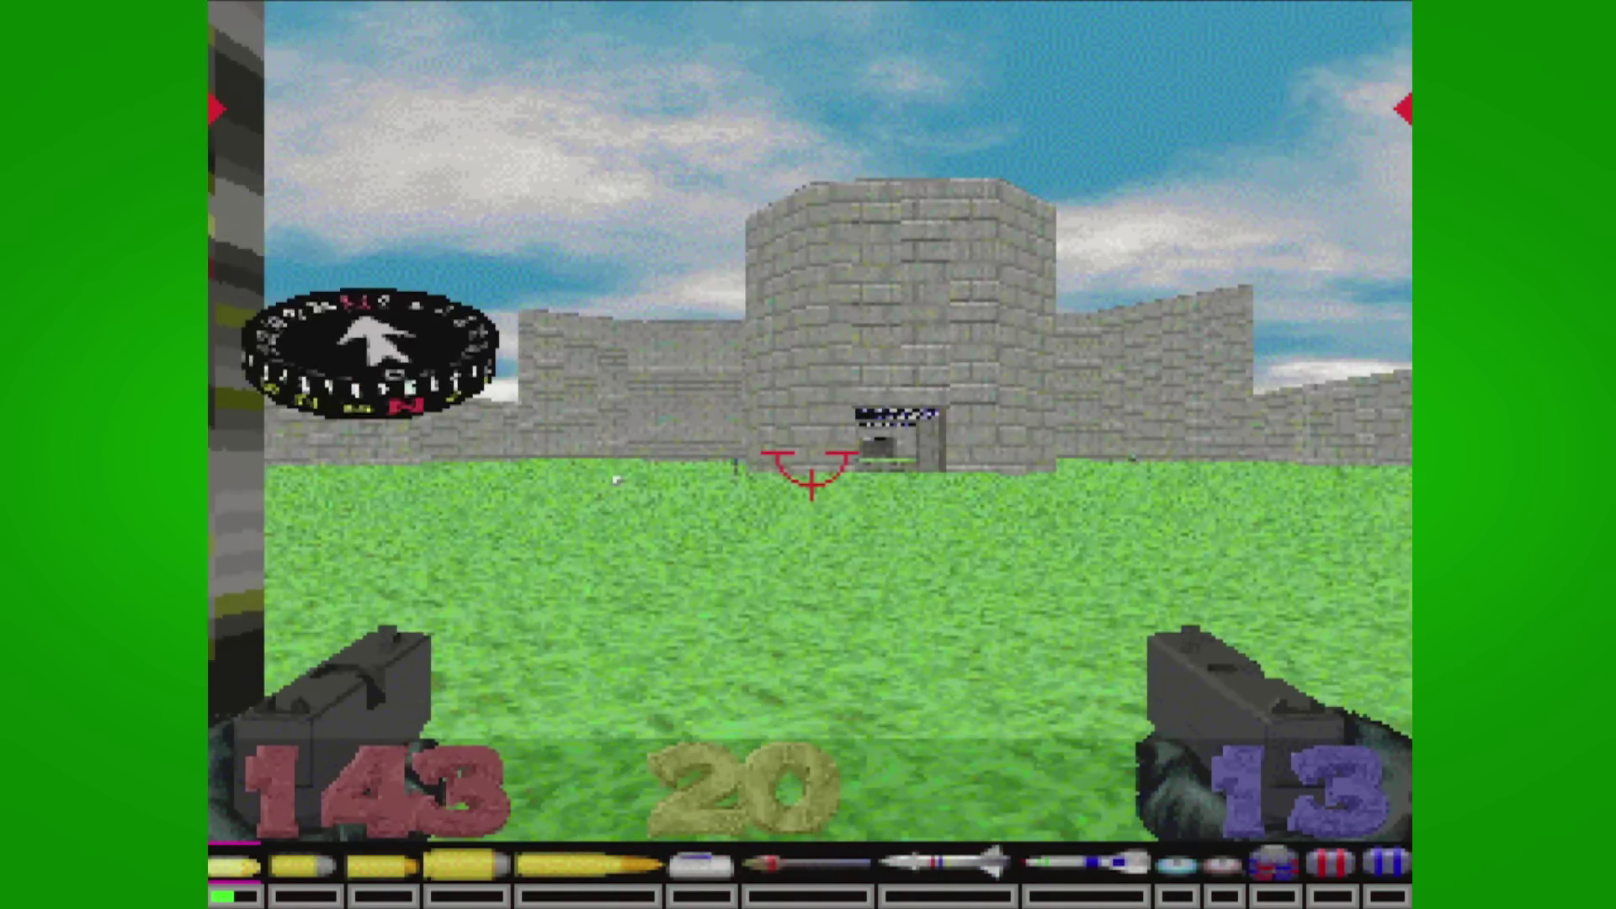
pyautogui.press('ctrl')
pyautogui.press('Left')
pyautogui.press('ctrl')
pyautogui.press('Left')
pyautogui.press('ctrl')
pyautogui.press('Right')
pyautogui.press('ctrl')
pyautogui.press('ctrl')
pyautogui.press('Left')
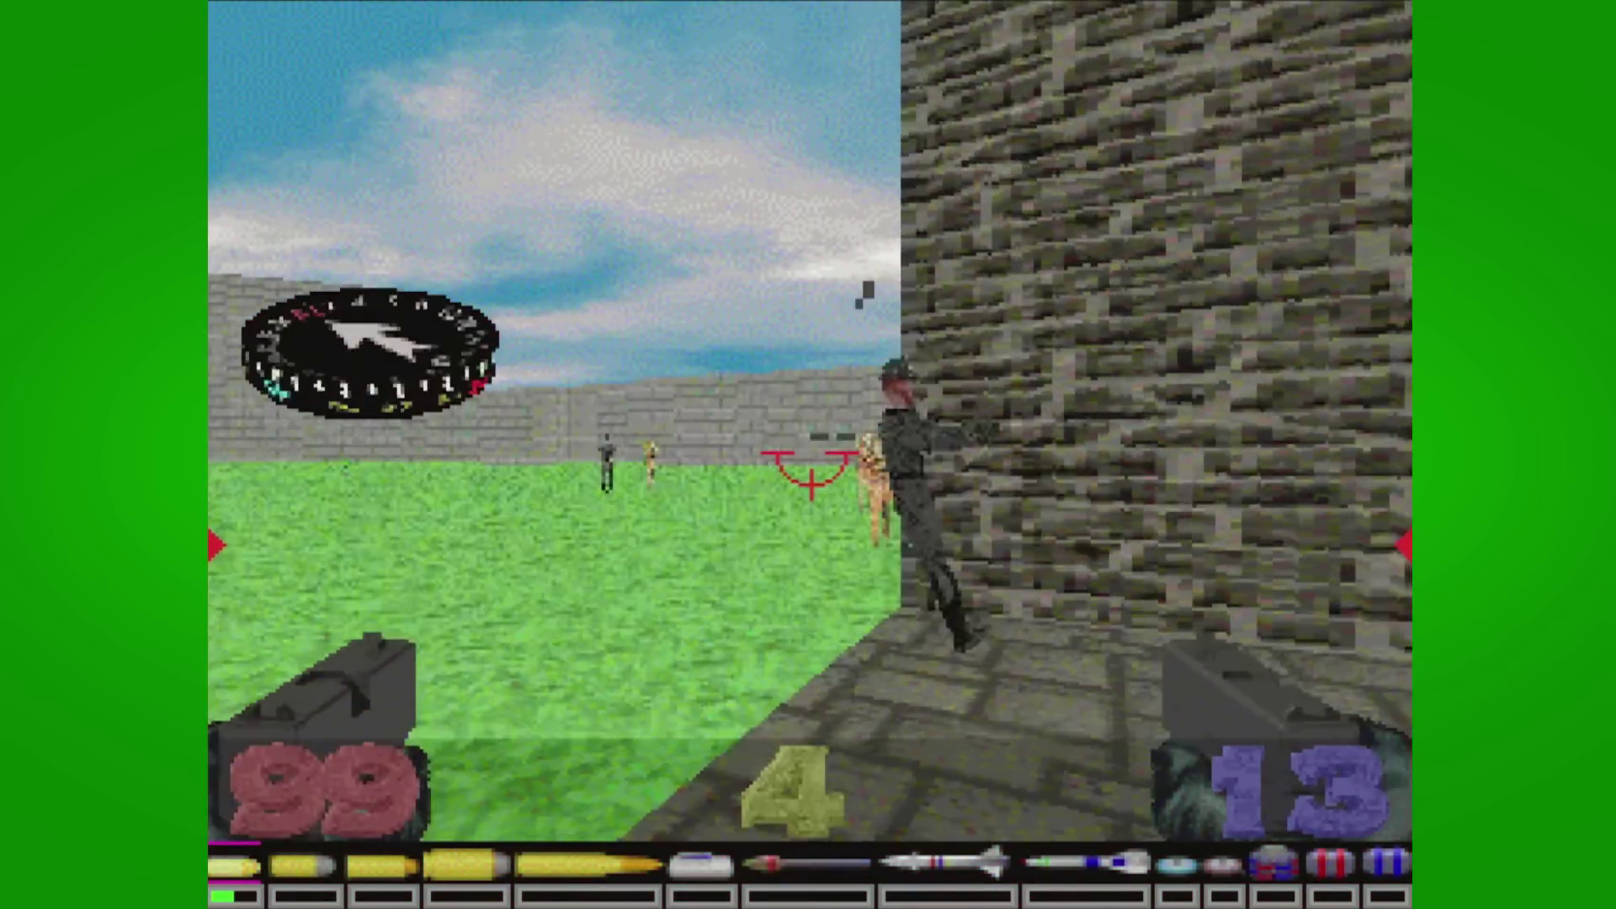
pyautogui.press('ctrl')
pyautogui.press('Left')
pyautogui.press('ctrl')
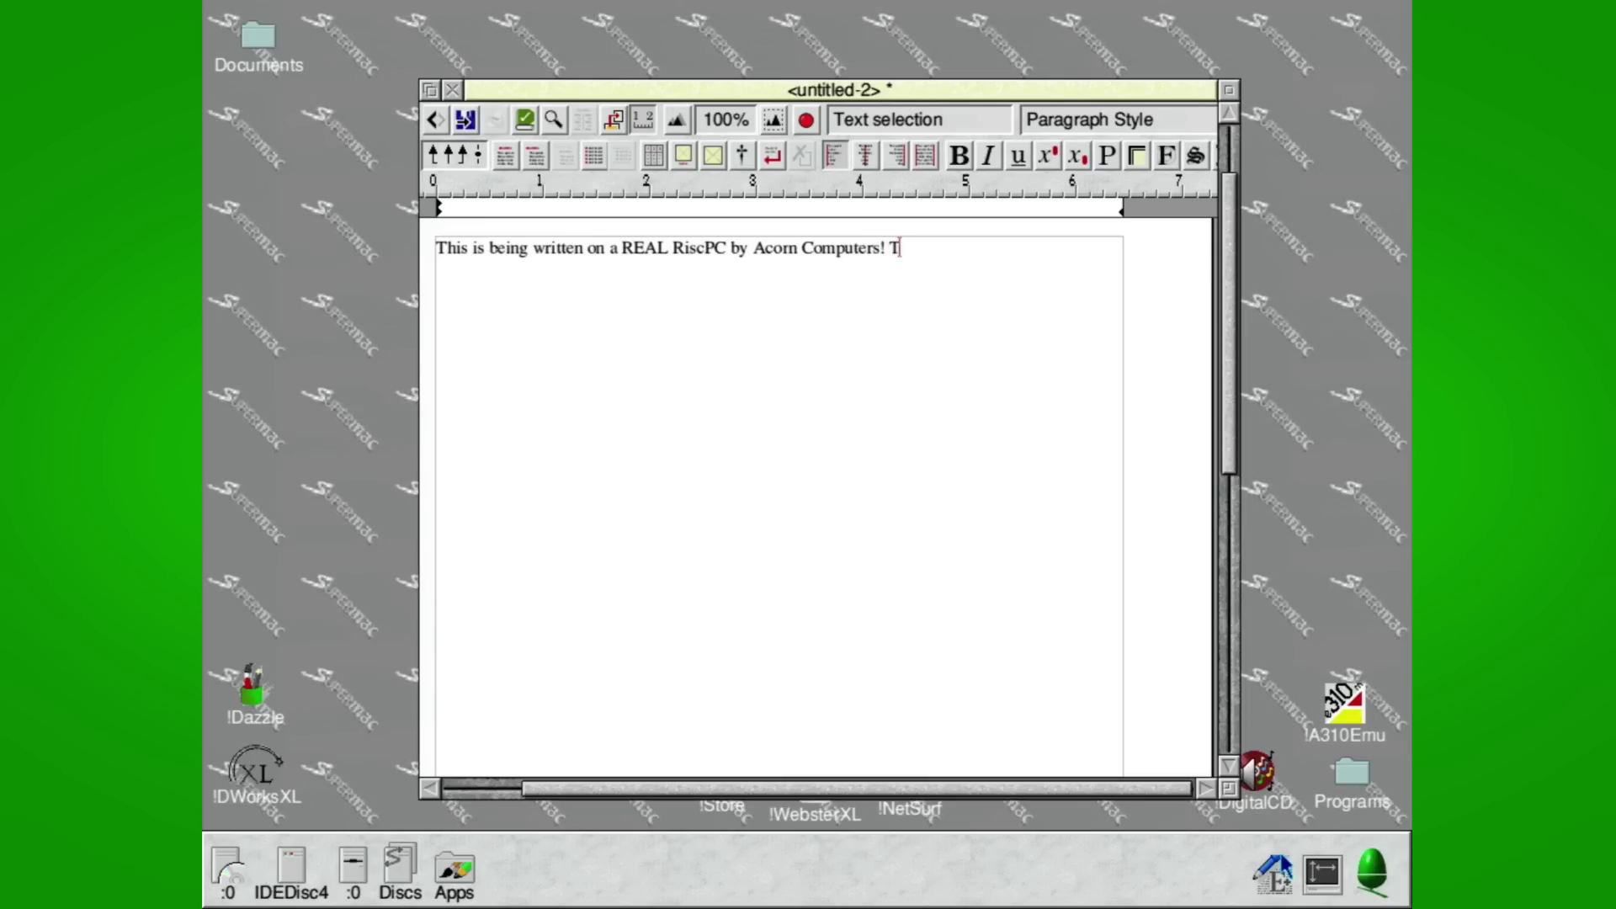
# Continue the line with "asiwriter is working extremely well on this OC'D StrongARM Process".
pyautogui.write('asiwriter is')
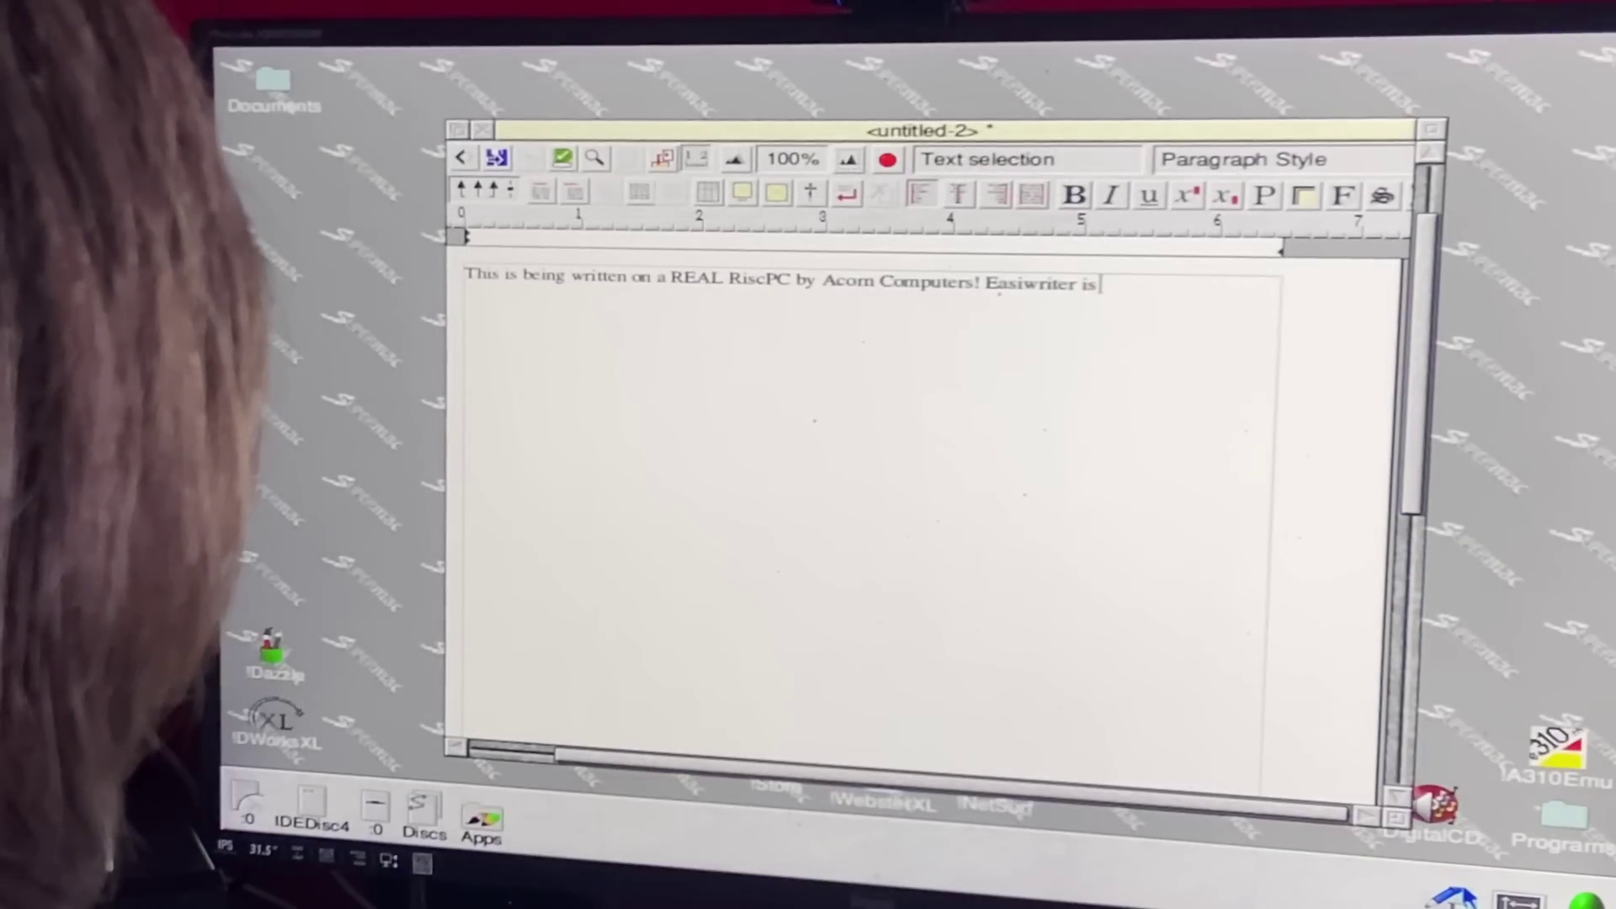
pyautogui.write(' working ext')
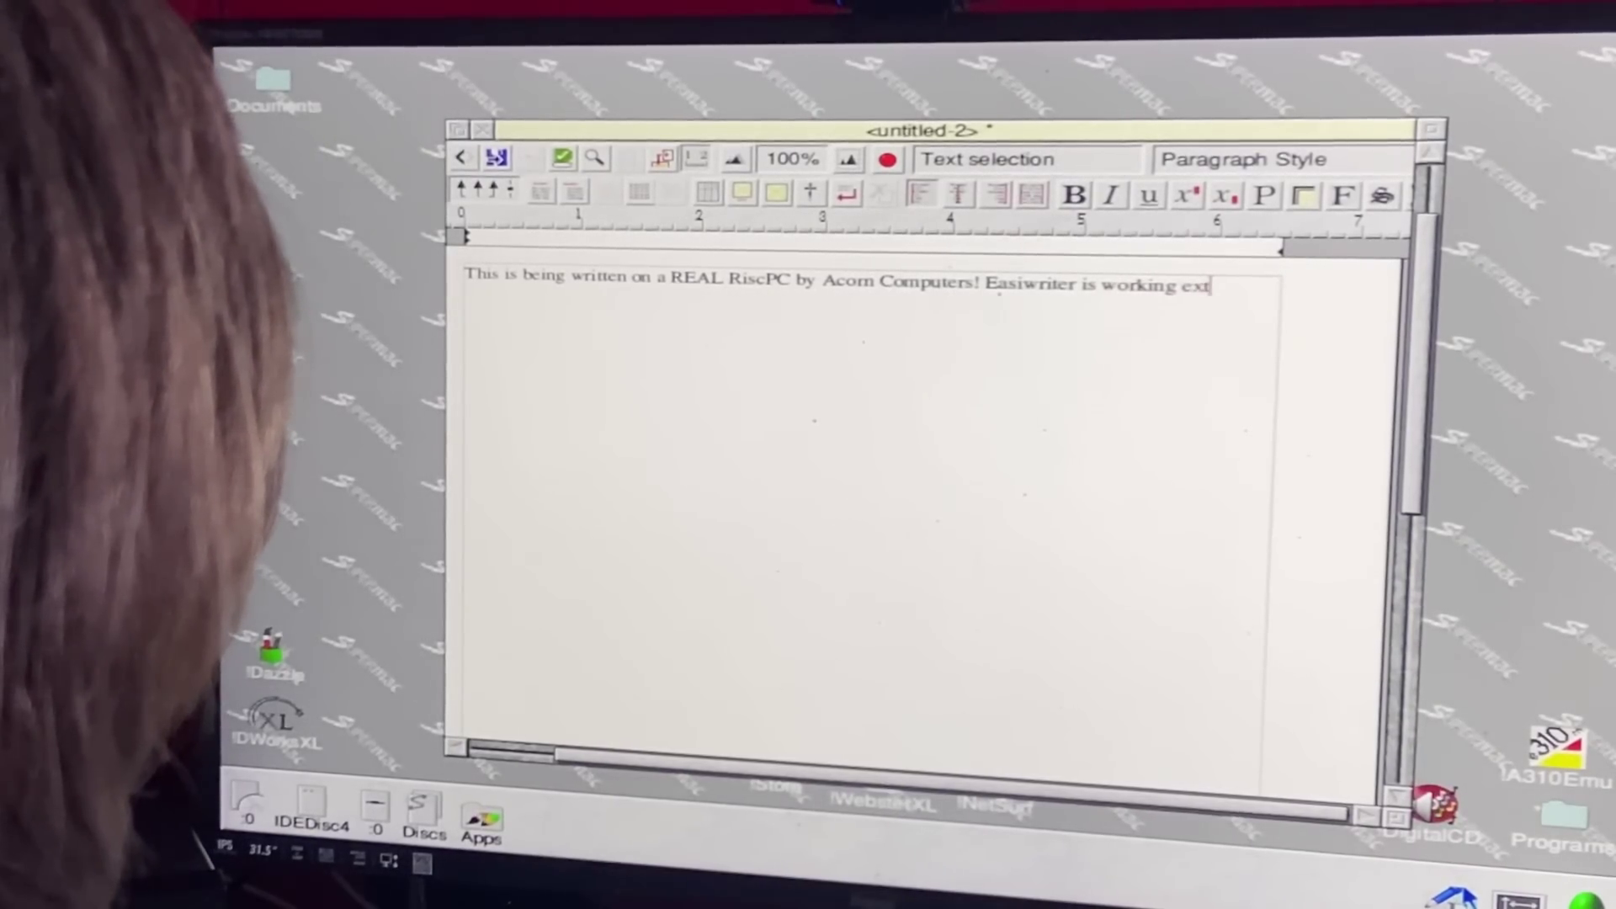
pyautogui.write('remely well on ')
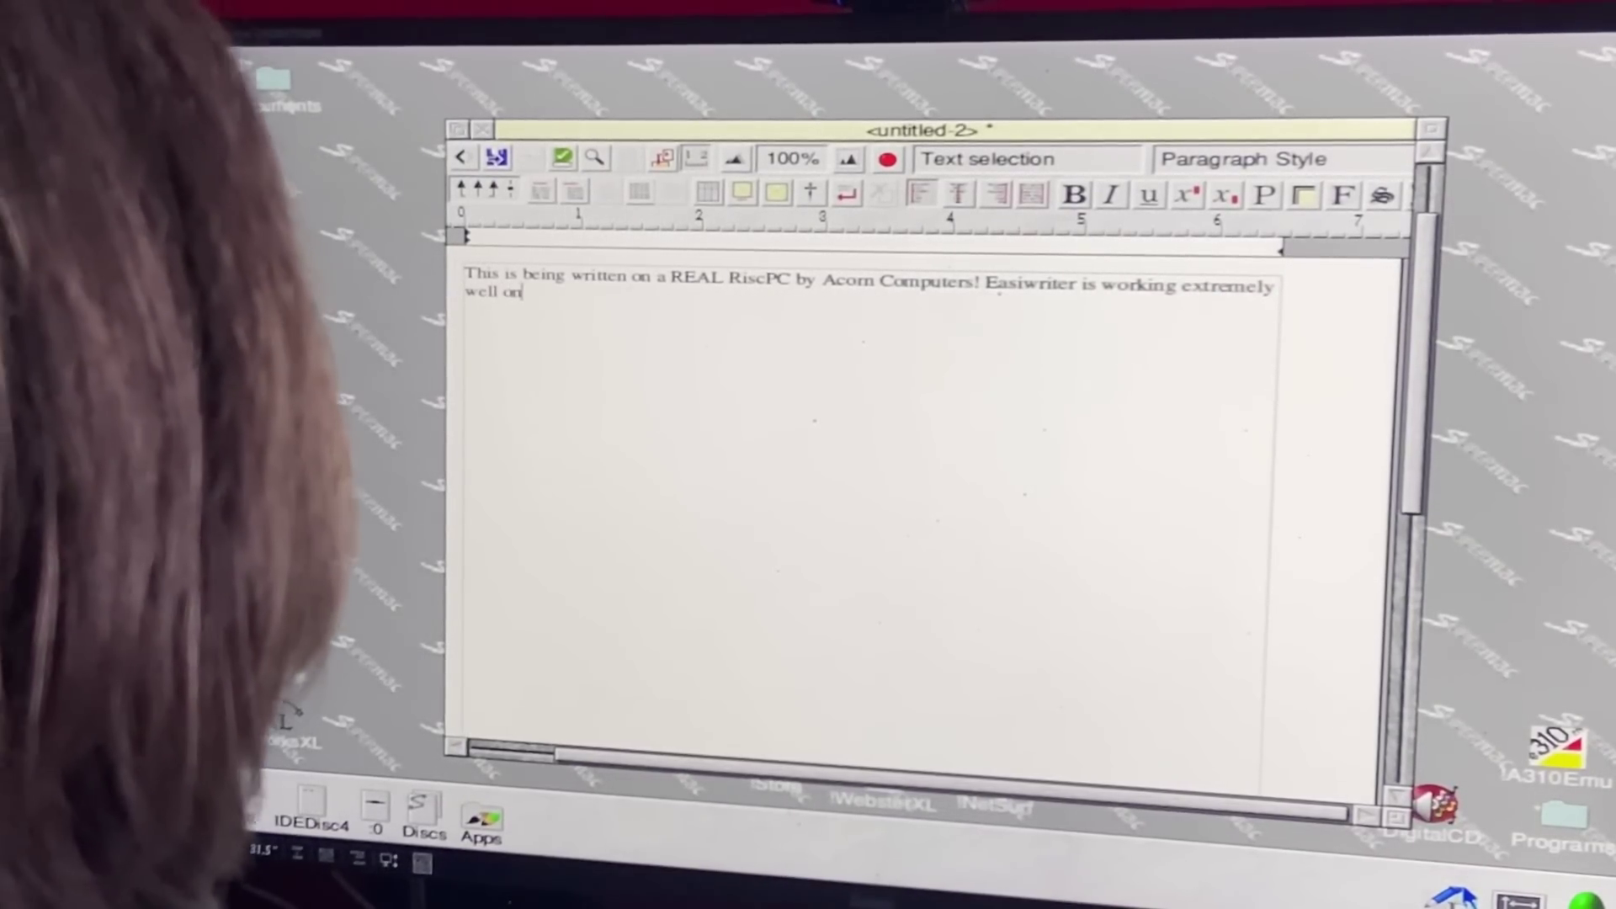
pyautogui.write('this O')
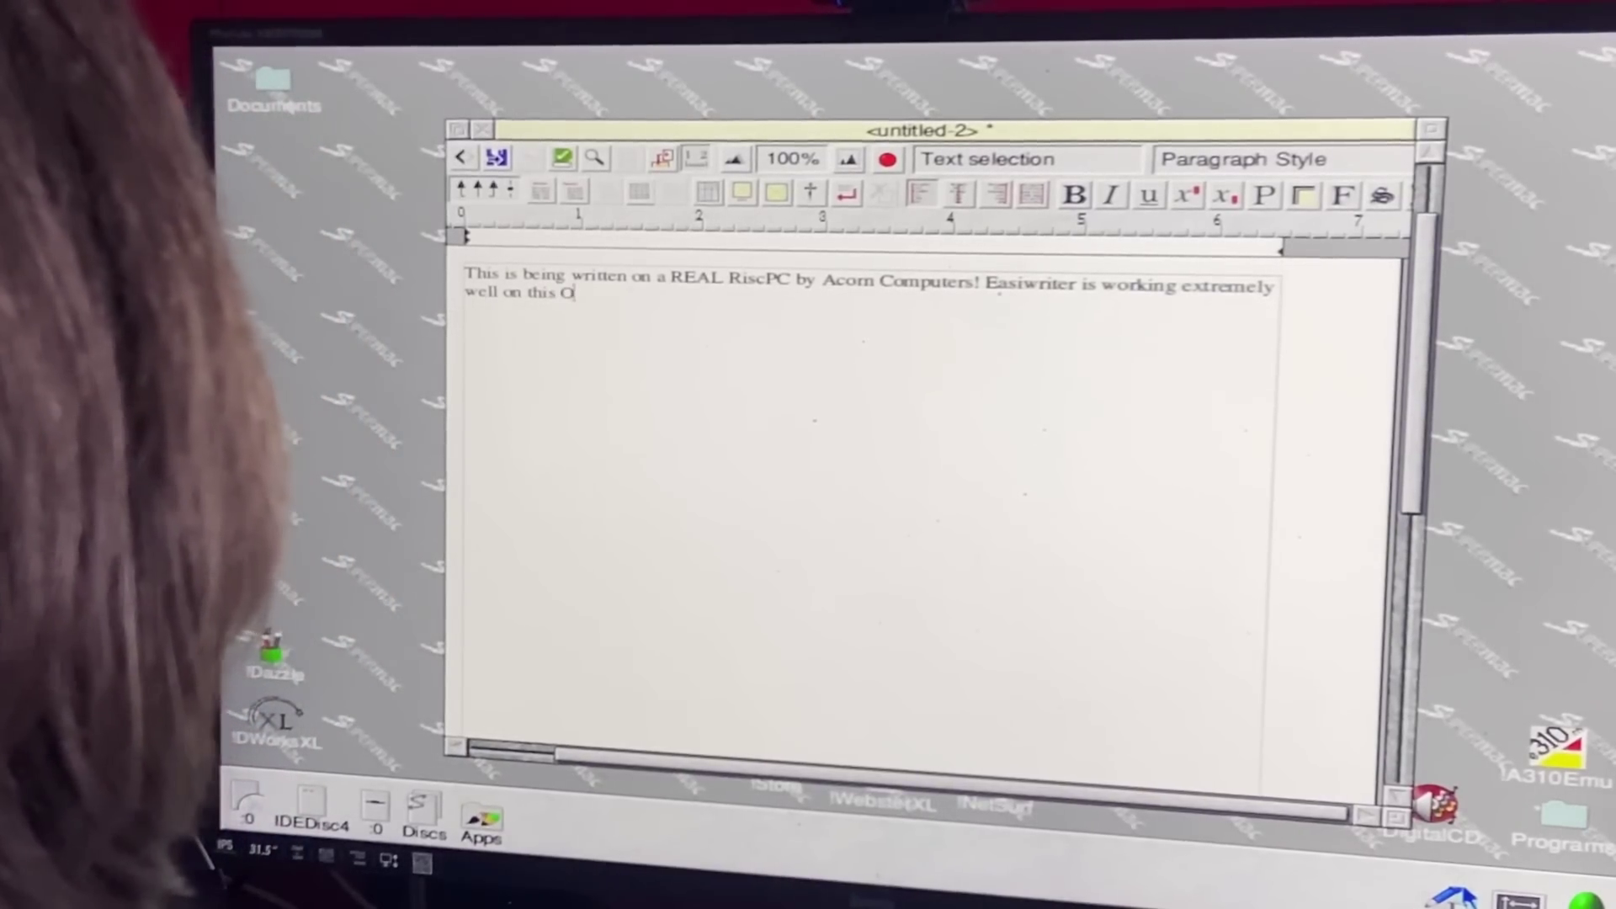
pyautogui.write("C'D Stro")
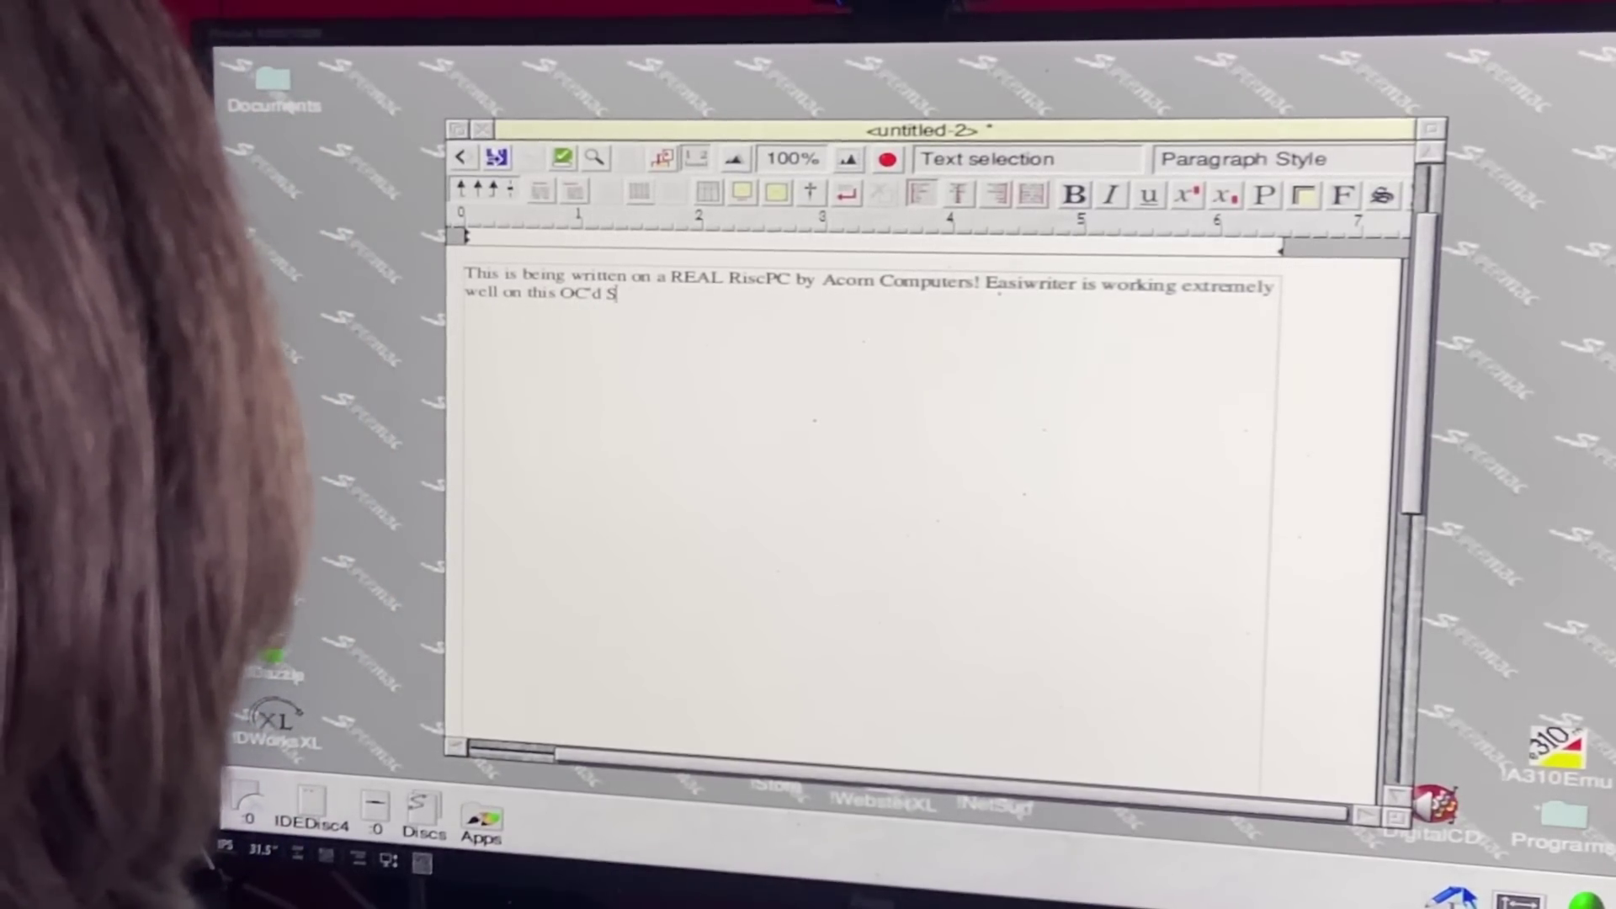
pyautogui.write('ngARM Process')
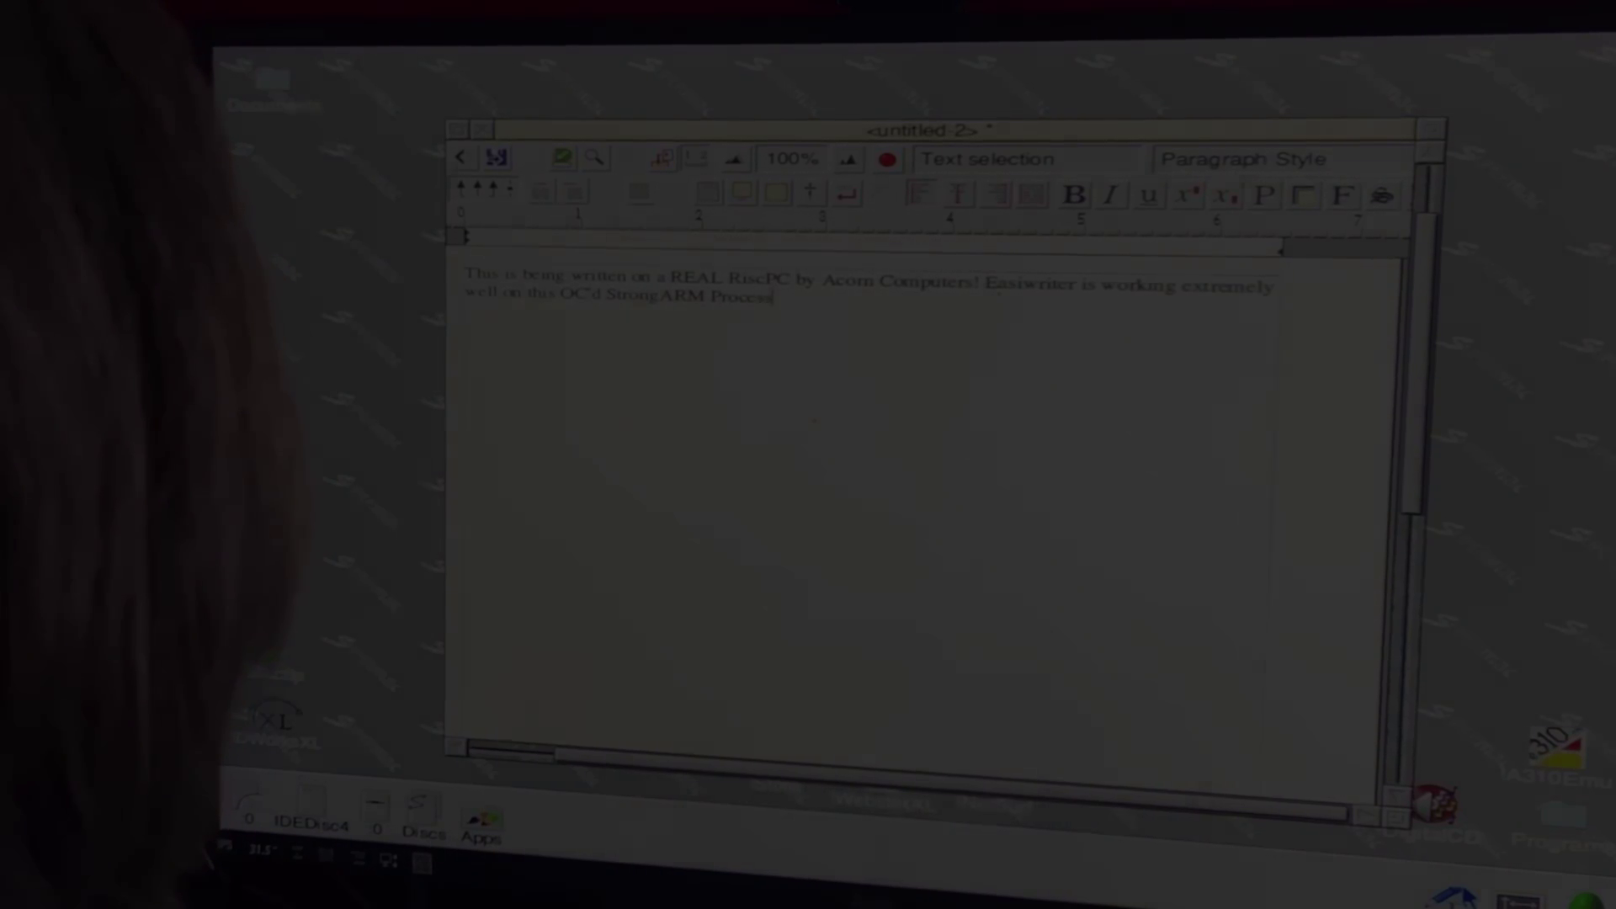